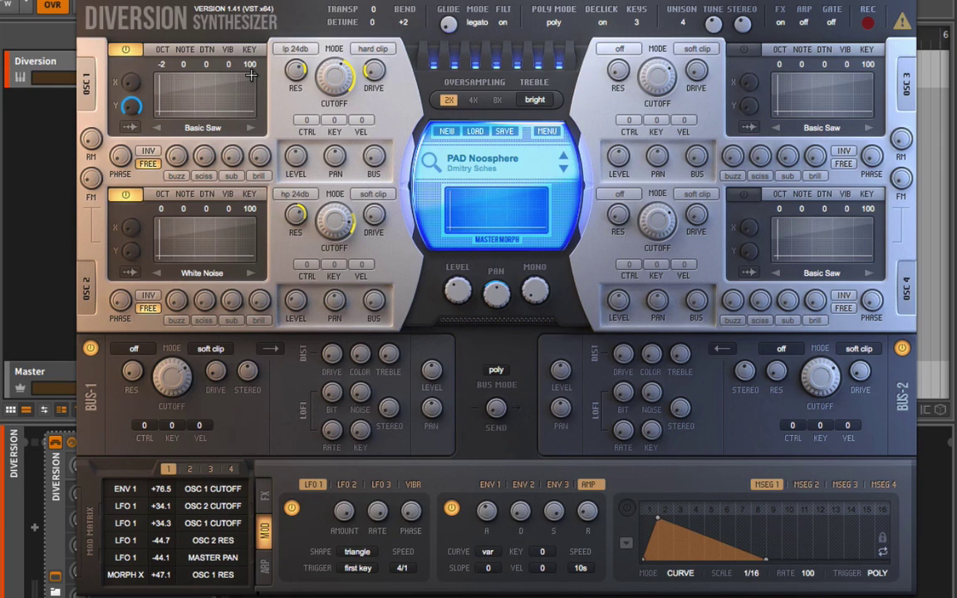
mouse_move(335, 147)
mouse_move(355, 71)
mouse_move(443, 229)
mouse_down()
mouse_move(553, 202)
mouse_move(492, 160)
mouse_move(505, 173)
mouse_move(567, 177)
mouse_move(419, 186)
mouse_move(468, 220)
mouse_move(500, 219)
mouse_move(462, 166)
mouse_move(511, 172)
mouse_move(488, 196)
mouse_move(495, 201)
mouse_move(551, 201)
mouse_move(485, 209)
mouse_move(448, 236)
mouse_up()
mouse_move(462, 294)
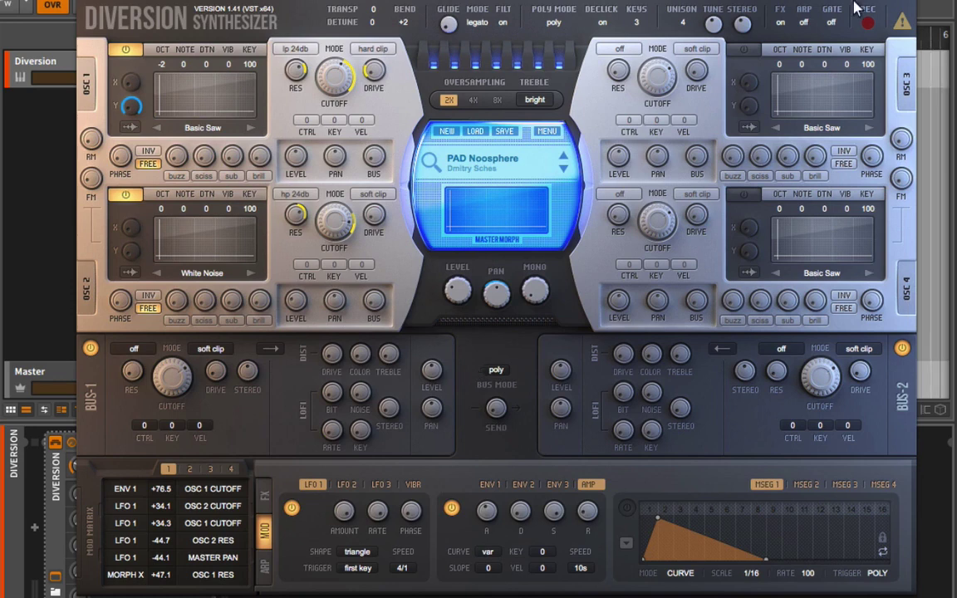
Examine the gate and arpeggiator page, the chorus effect's controls and the list of chorus presets
click(781, 22)
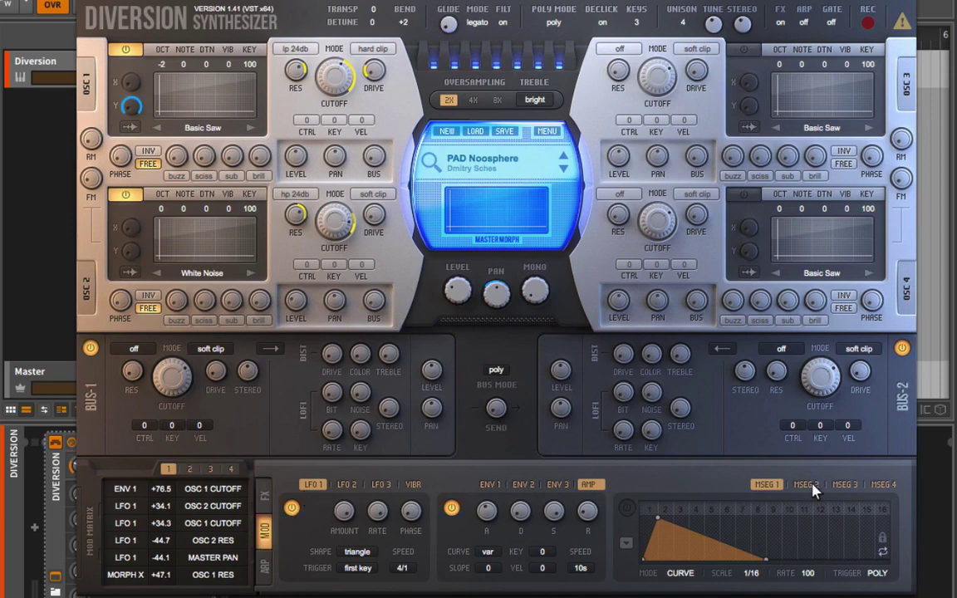
click(263, 573)
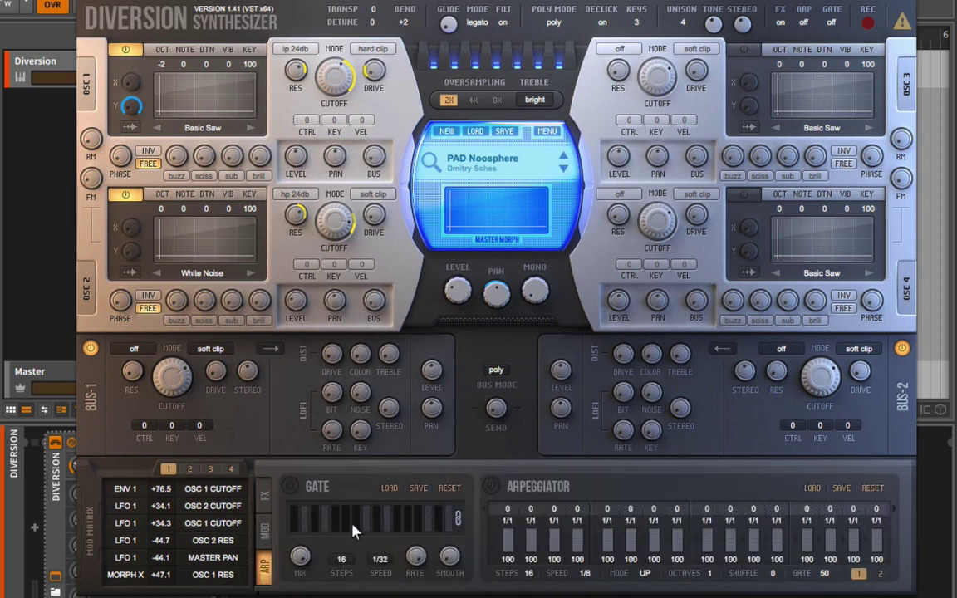
click(263, 496)
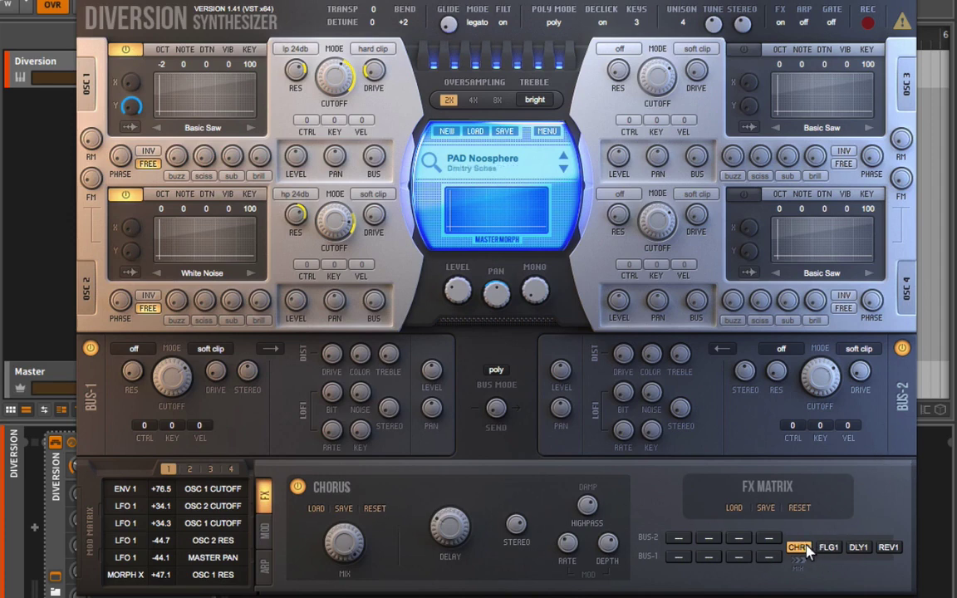
click(316, 509)
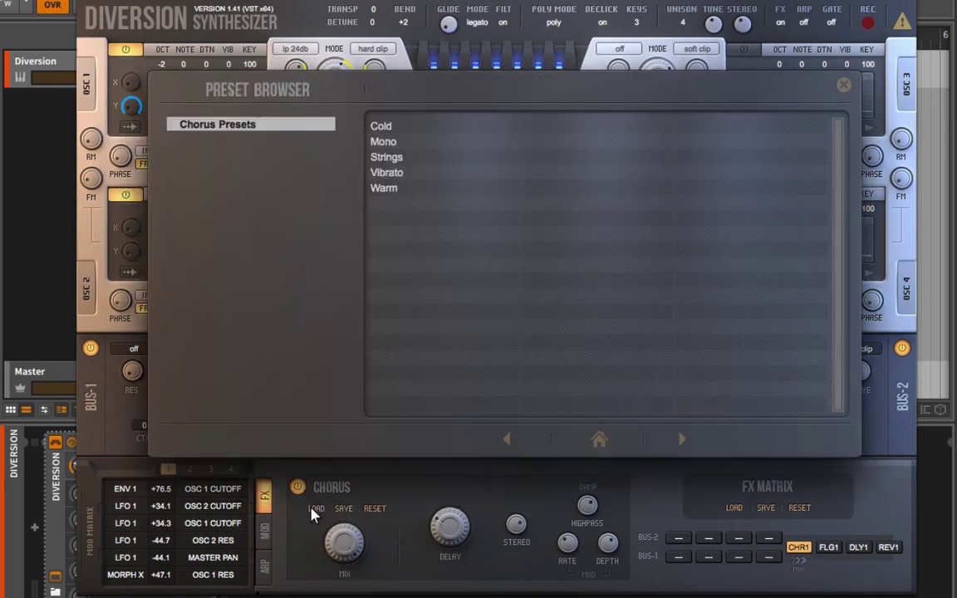
click(843, 85)
Open and dismiss the first effect slot's choices, and reset the whole FX matrix
click(798, 547)
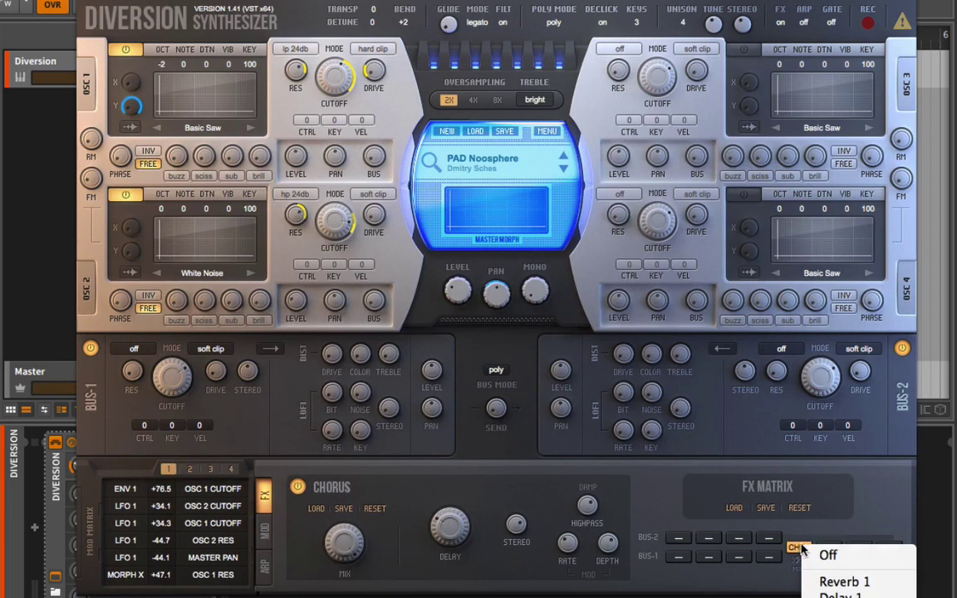
click(654, 510)
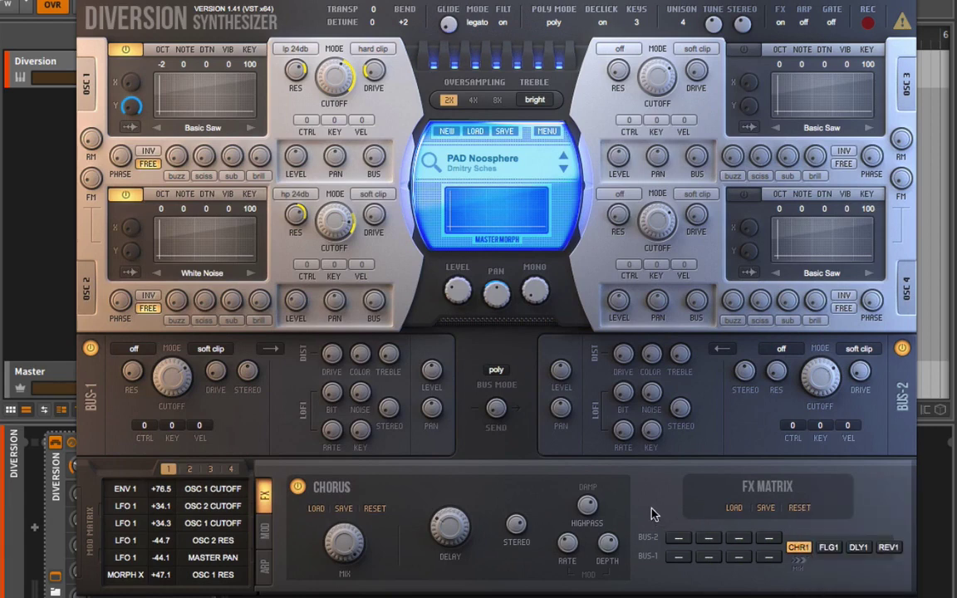
click(803, 512)
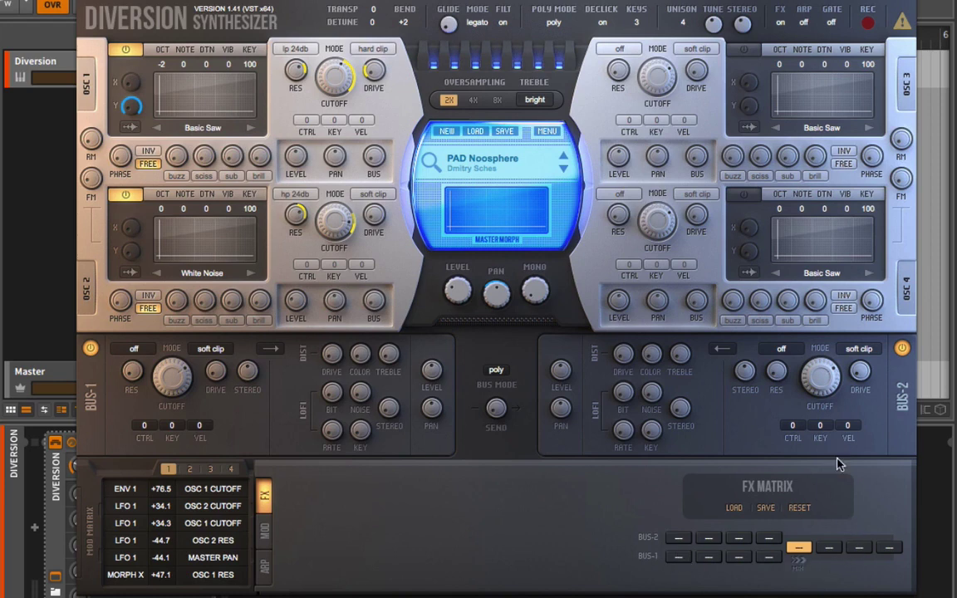
Return to the modulation section and switch off both Bus 1 and Bus 2
mouse_move(458, 296)
scroll(456, 296, down, 3)
click(263, 527)
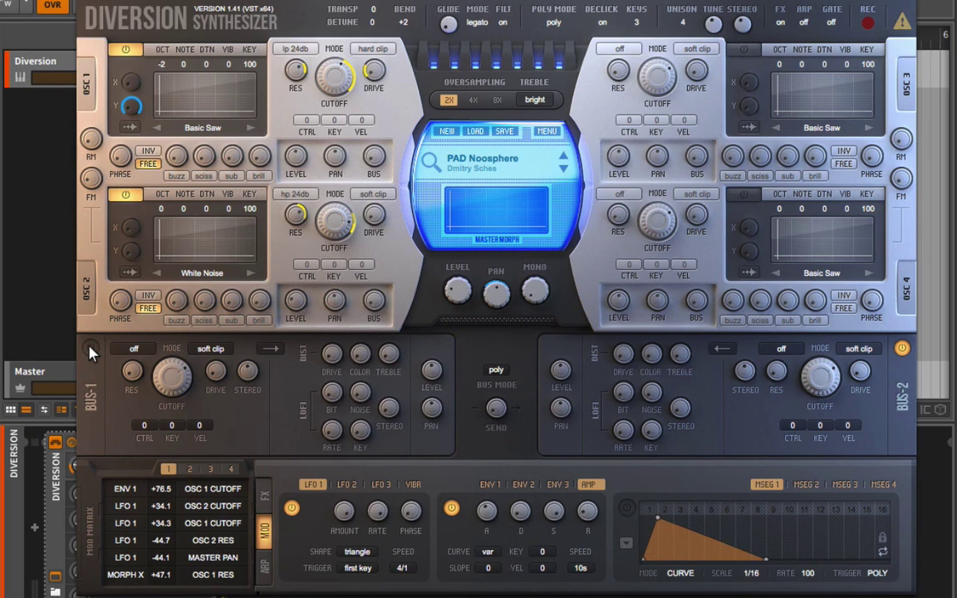
click(901, 350)
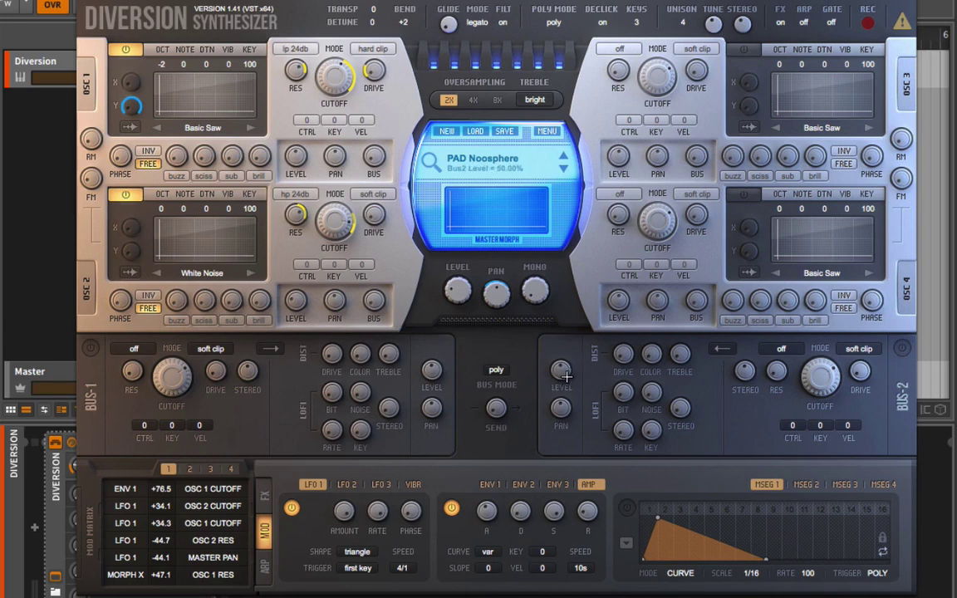
Try the level knobs of Bus 1 and Bus 2, and switch off oscillator 2
drag(566, 376, 540, 487)
drag(434, 379, 433, 434)
mouse_move(431, 370)
mouse_down()
mouse_move(432, 413)
mouse_move(431, 369)
mouse_up()
drag(349, 368, 336, 264)
mouse_move(198, 66)
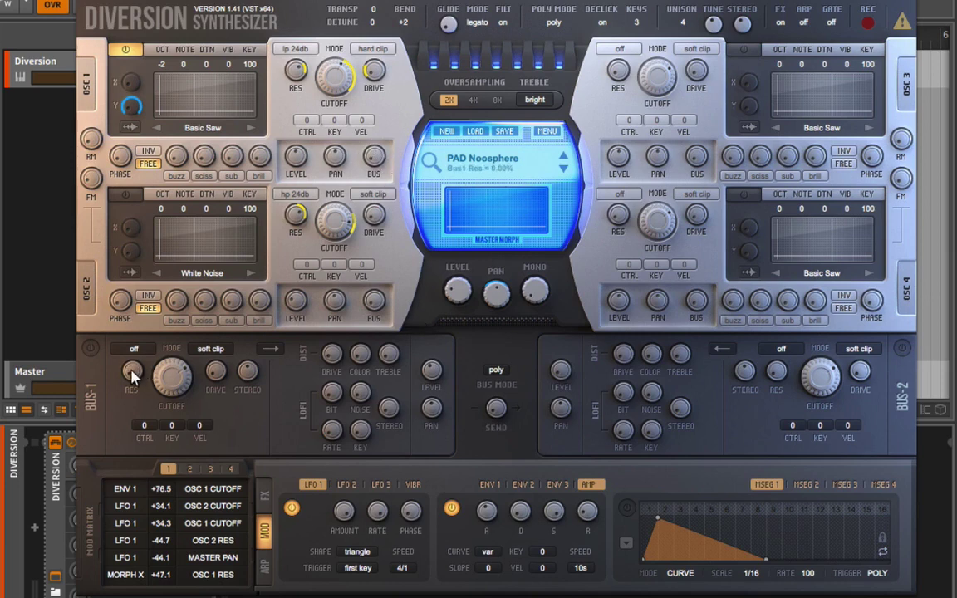
mouse_move(434, 370)
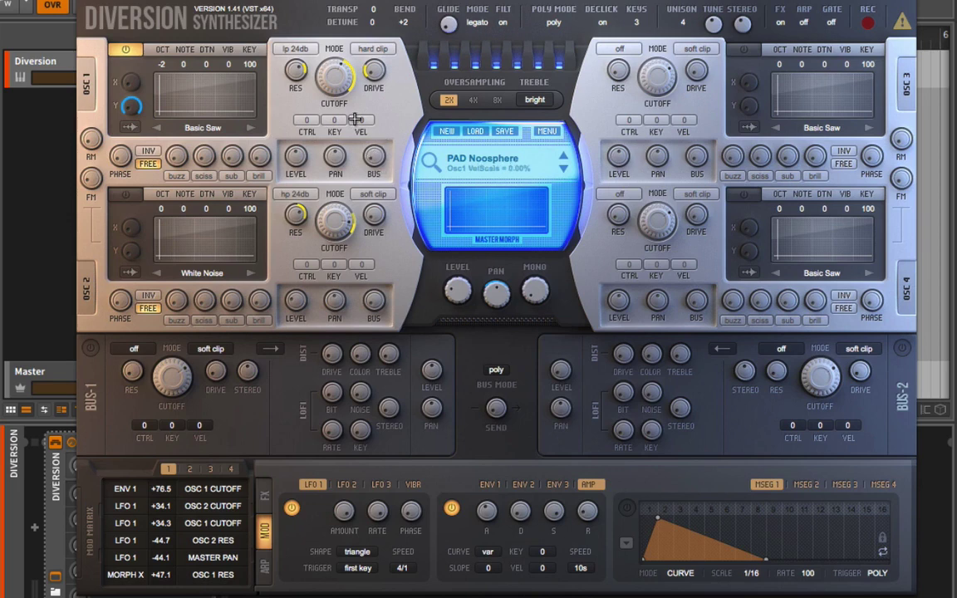
drag(382, 165, 355, 200)
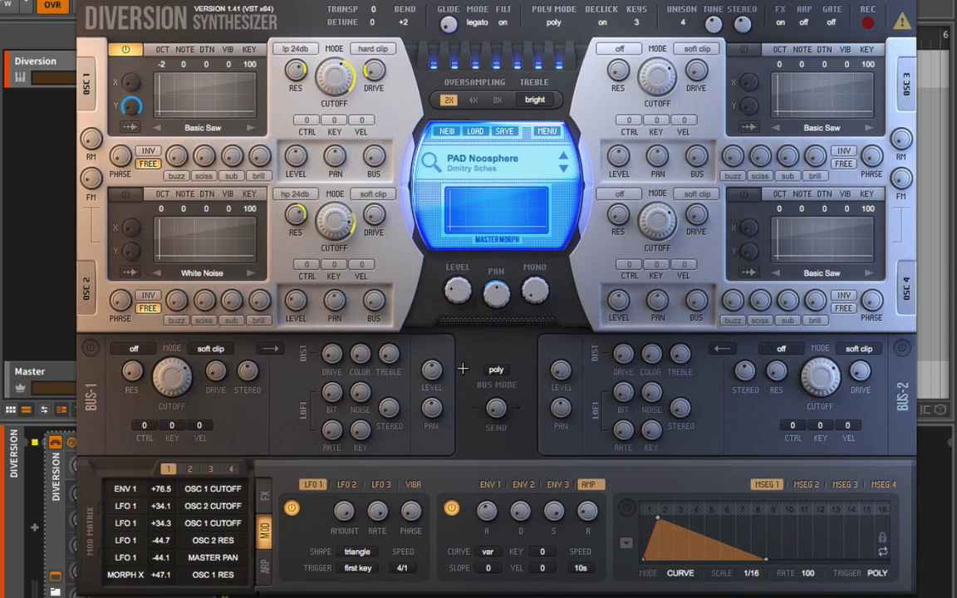
Switch on Bus 1 with the analog lp1 filter mode and reverse the order of its filter and distortion sections
click(91, 349)
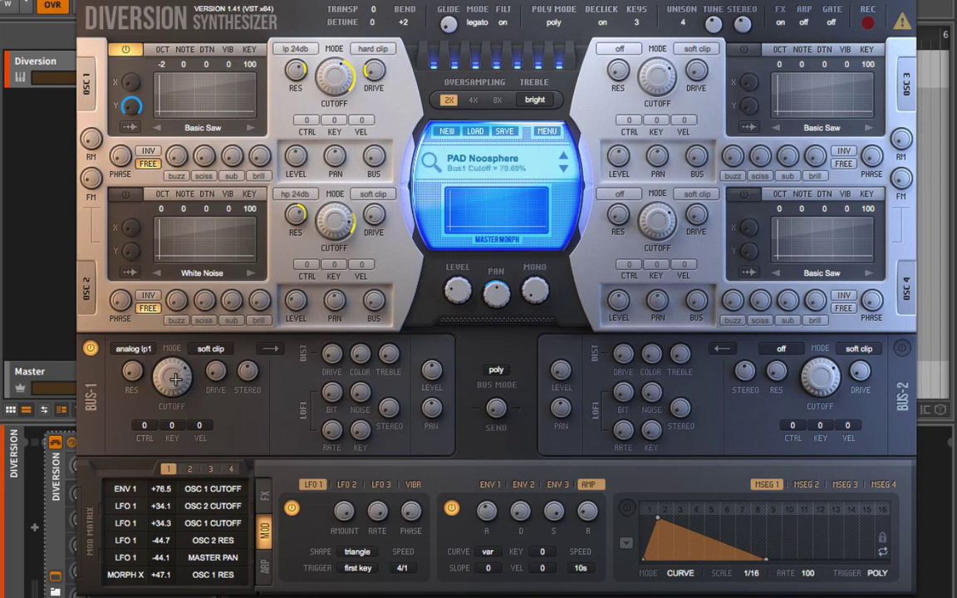
mouse_move(175, 378)
mouse_down()
mouse_move(172, 407)
mouse_move(182, 388)
mouse_up()
drag(333, 366, 330, 338)
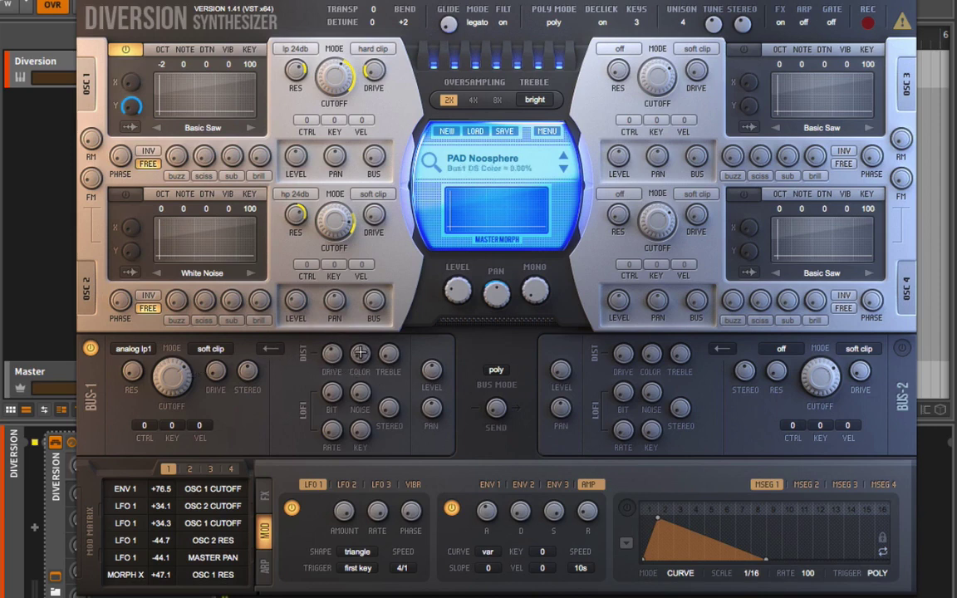
mouse_move(389, 353)
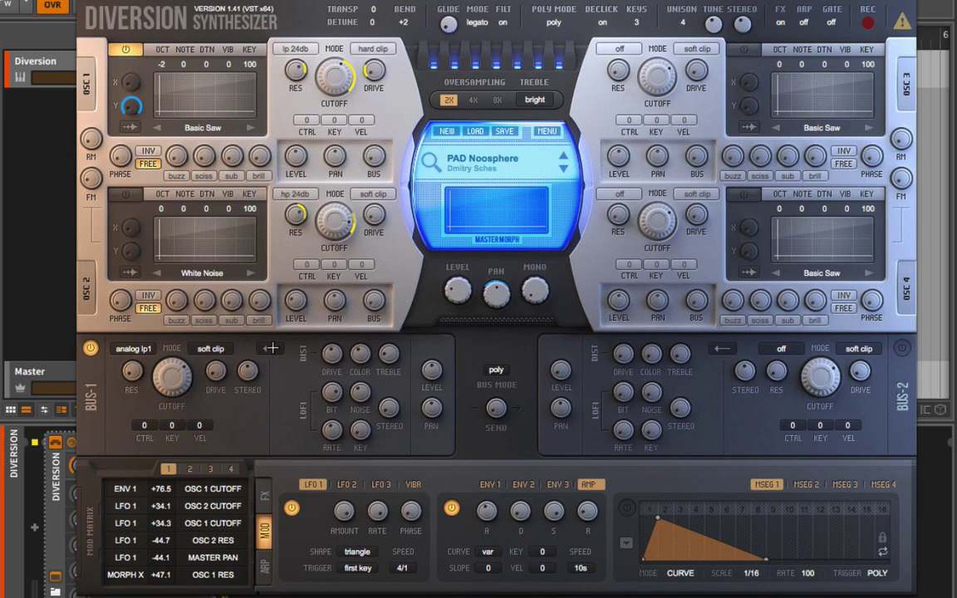
Switch off Bus 1 and try the bus send and Bus 2 level knobs
click(90, 349)
mouse_move(421, 380)
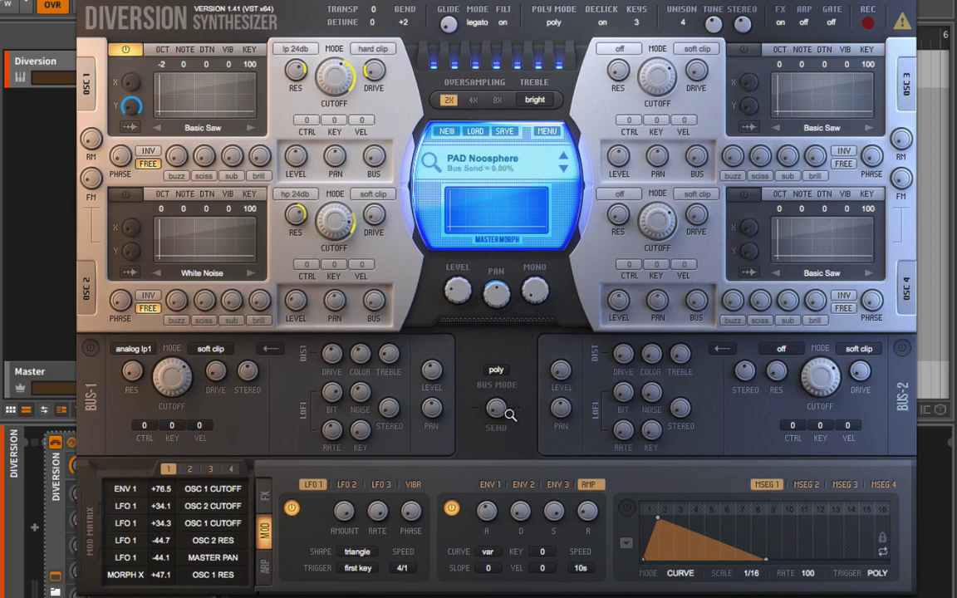
mouse_move(432, 363)
mouse_move(496, 407)
drag(503, 407, 556, 279)
drag(562, 373, 574, 306)
Set the Bus 2 filter mode to formant, switch the bus on and vary its cutoff
click(766, 350)
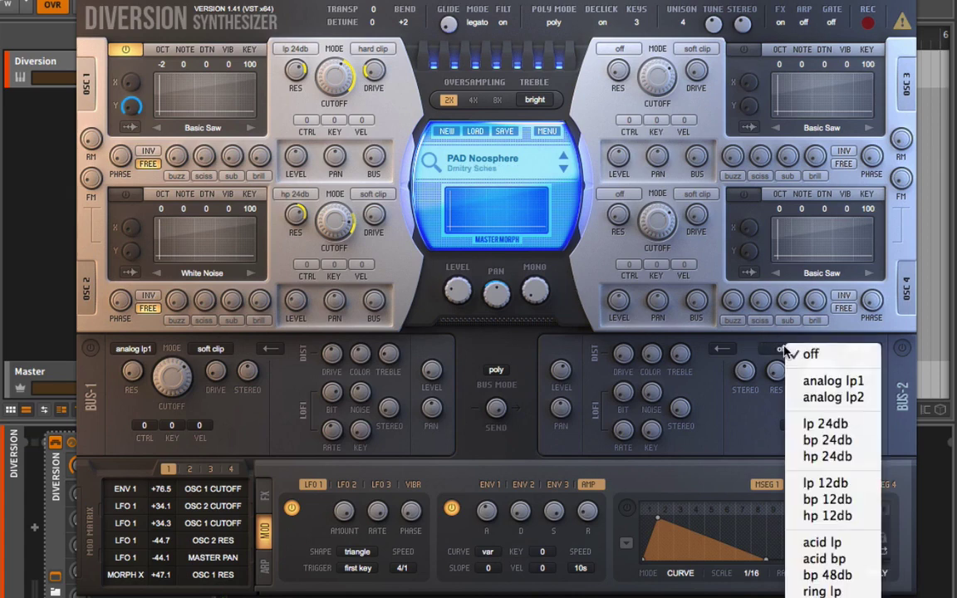
click(822, 595)
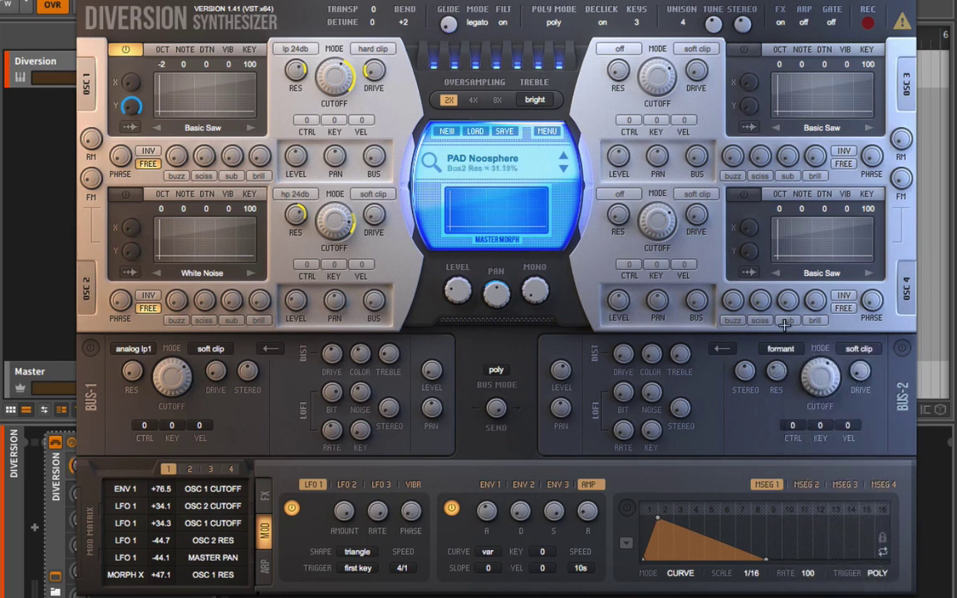
click(901, 348)
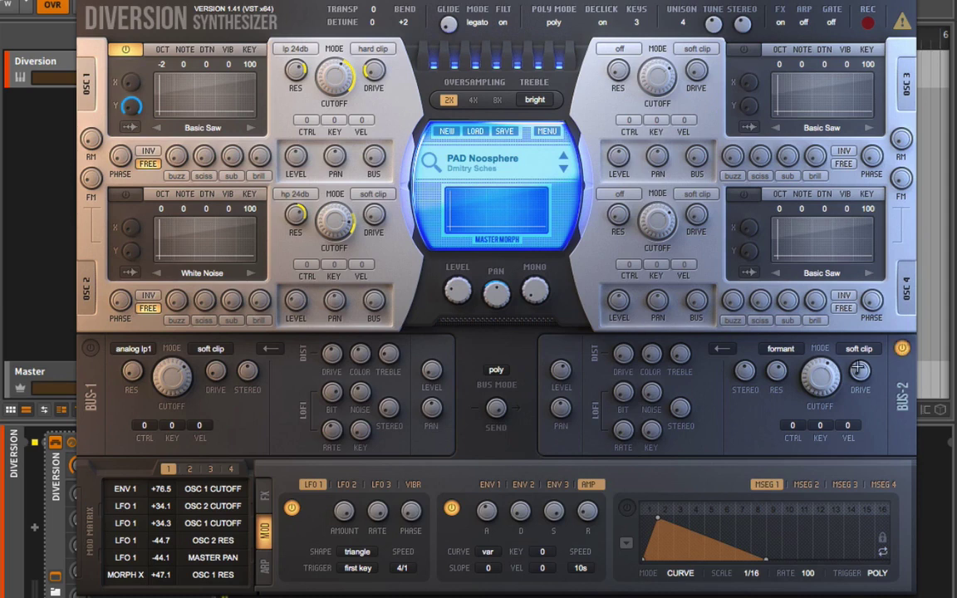
drag(816, 378, 810, 450)
Vary the resonance of the Bus 2 formant filter, dismissing its modulation and MIDI learn options
right_click(776, 366)
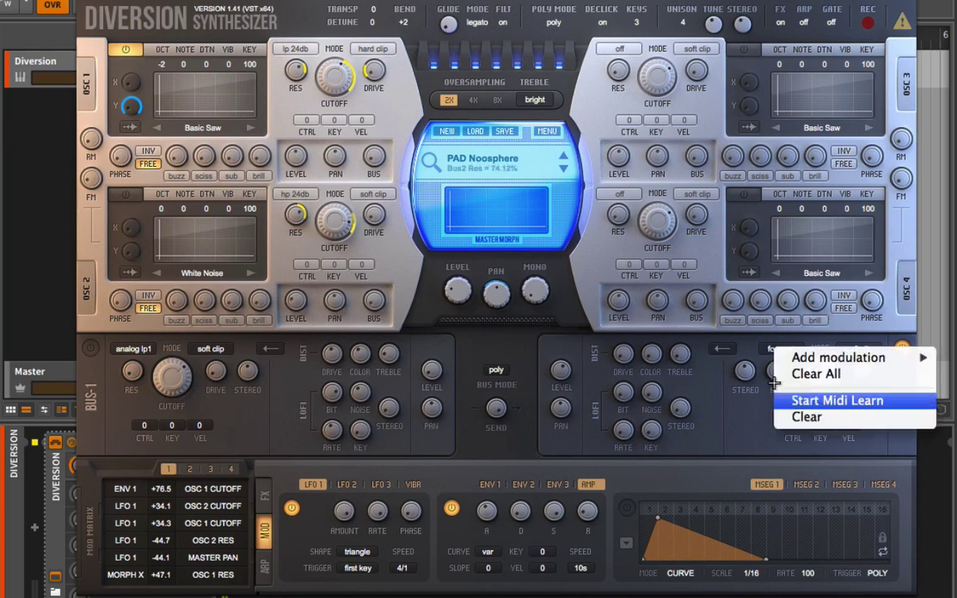
click(719, 373)
right_click(782, 359)
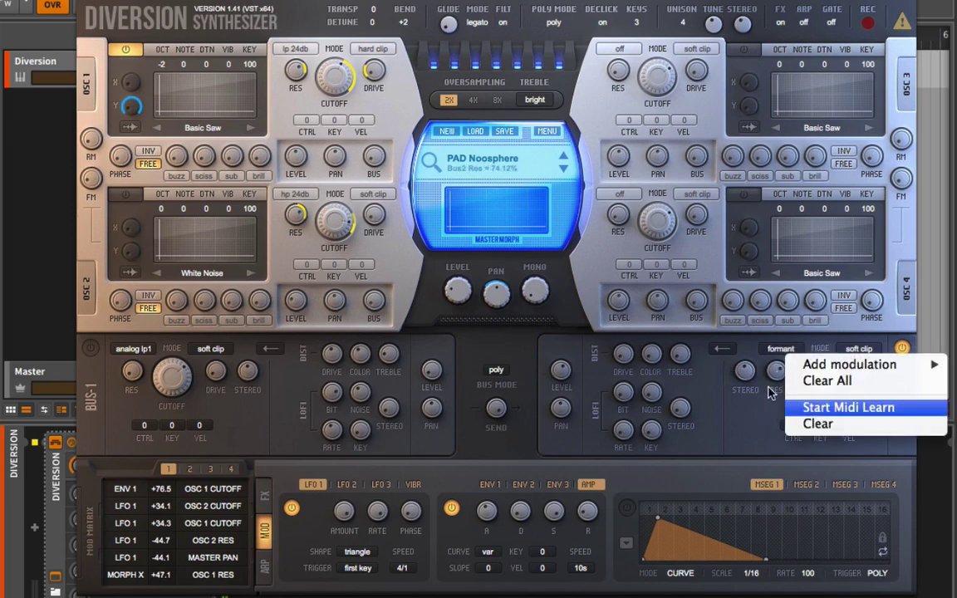
click(753, 381)
drag(774, 378, 775, 369)
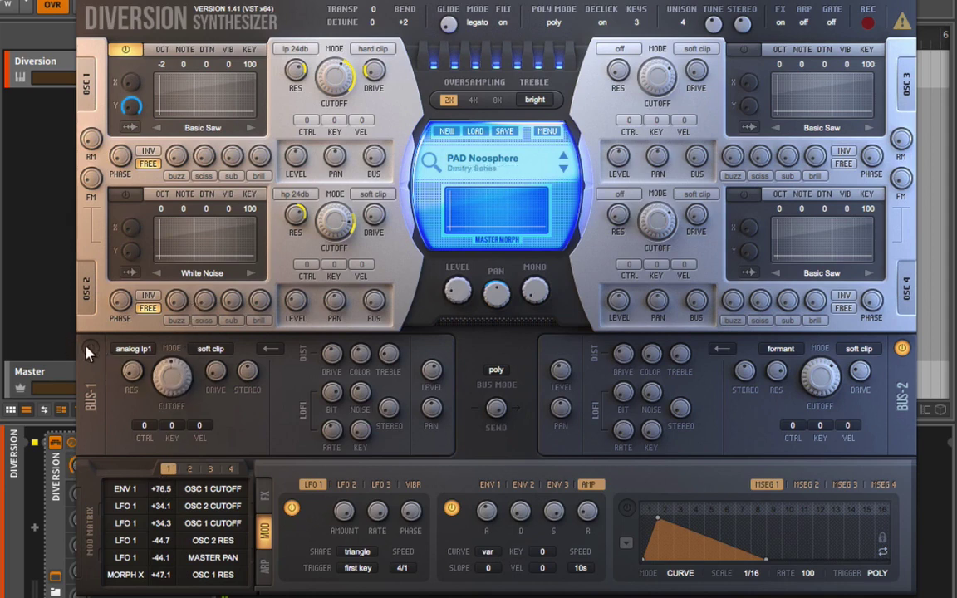
Try the Bus 1 filter cutoff and leave both Bus 1 and Bus 2 switched off
mouse_move(172, 378)
mouse_down()
mouse_move(182, 363)
mouse_move(180, 397)
mouse_move(171, 365)
mouse_move(187, 359)
mouse_move(181, 395)
mouse_move(240, 384)
mouse_move(247, 356)
mouse_move(183, 391)
mouse_up()
click(88, 351)
click(901, 349)
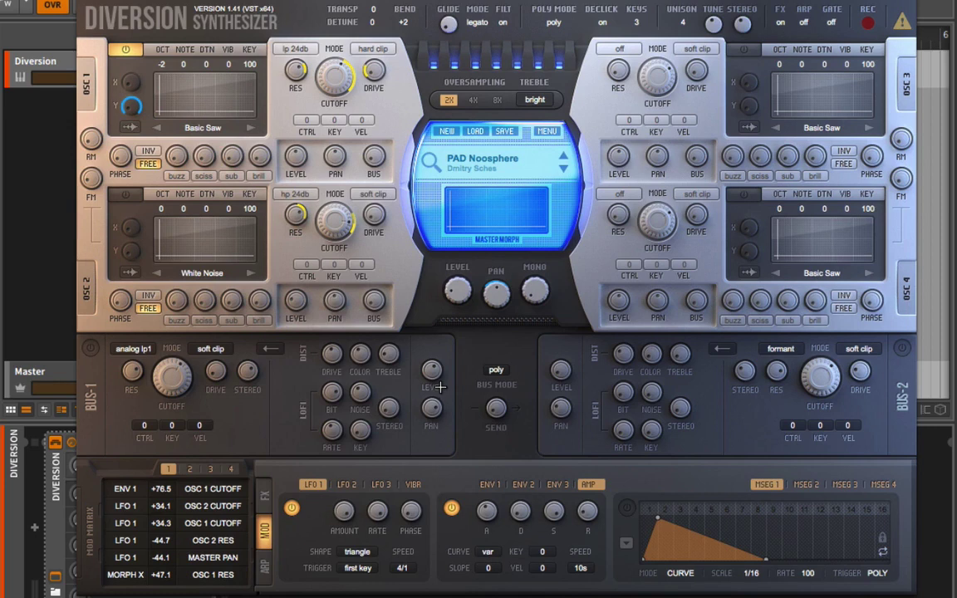
mouse_move(373, 296)
mouse_move(431, 408)
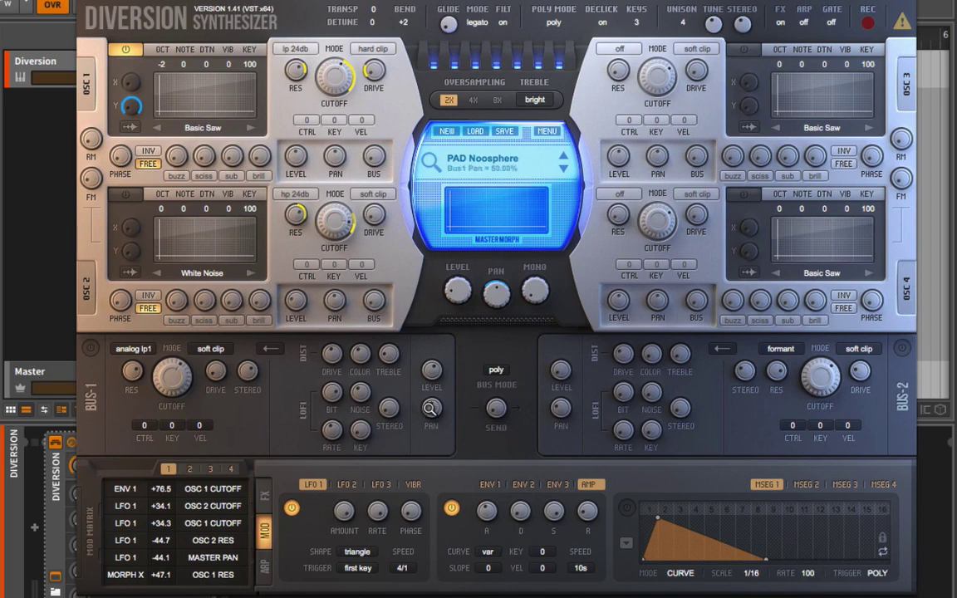
mouse_move(325, 407)
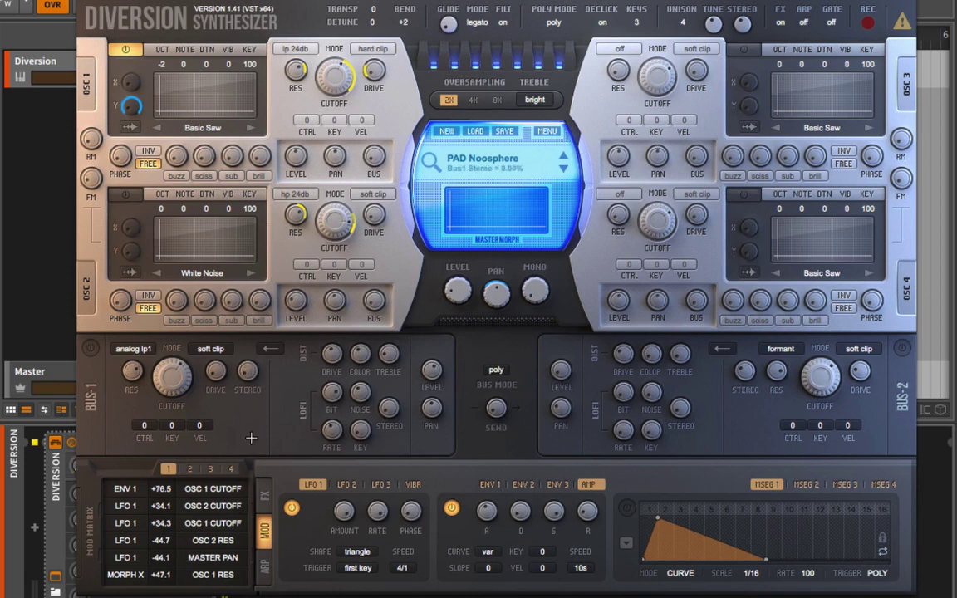
drag(303, 247, 245, 374)
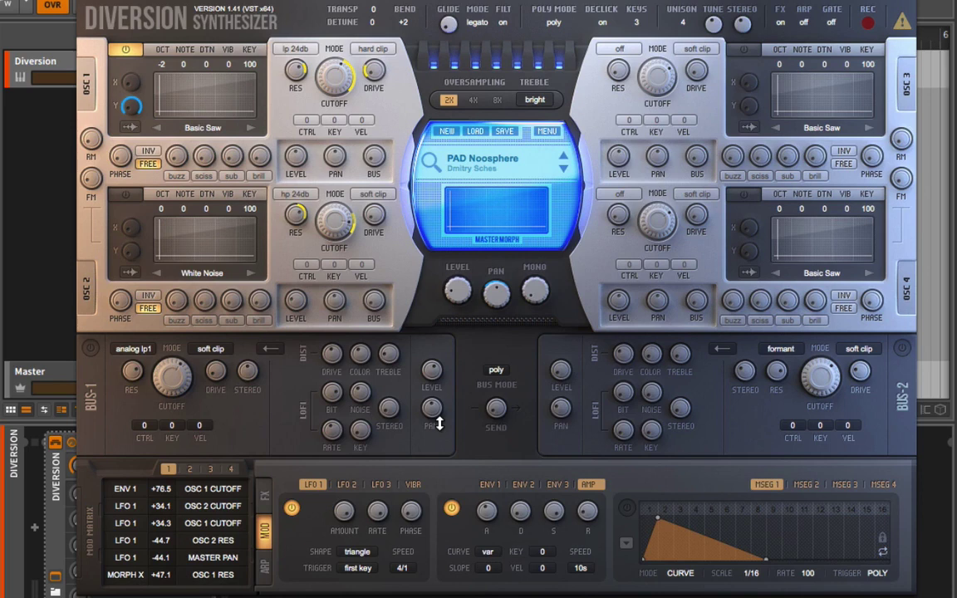
Examine the LFO 3, LFO 1 and vibrato settings, ending on LFO 1
click(769, 486)
click(381, 484)
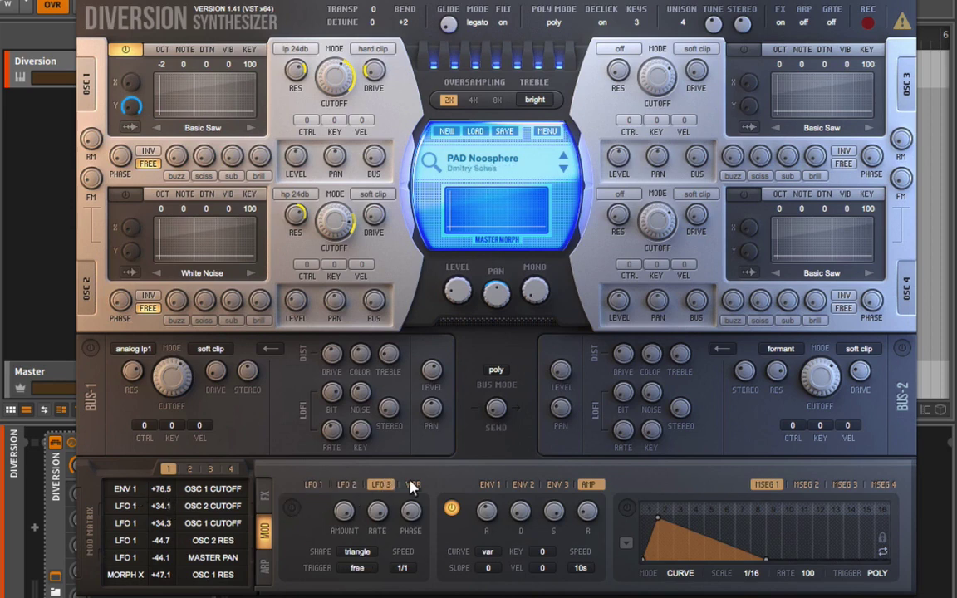
click(313, 484)
click(413, 484)
click(314, 484)
click(413, 485)
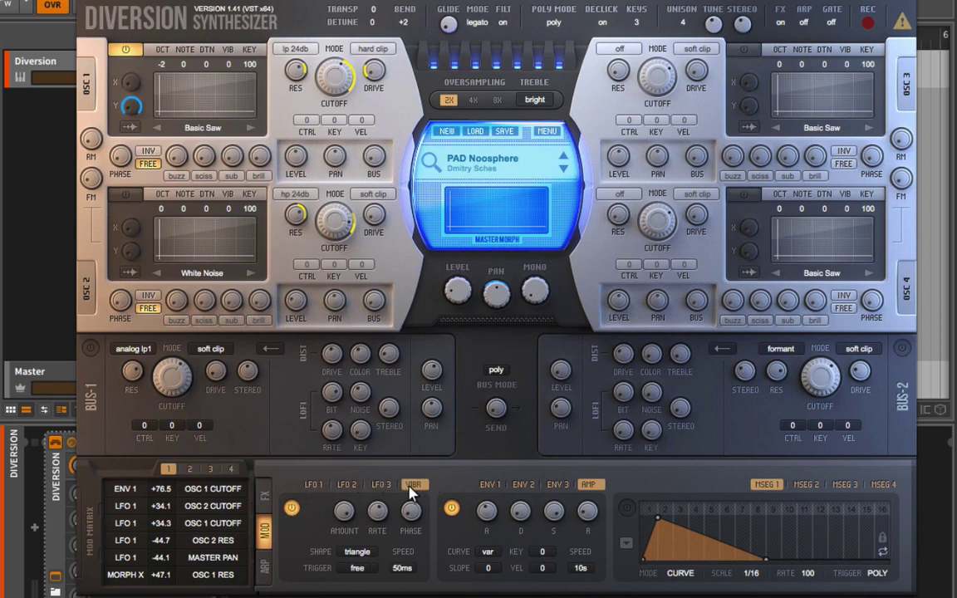
click(311, 485)
mouse_move(407, 522)
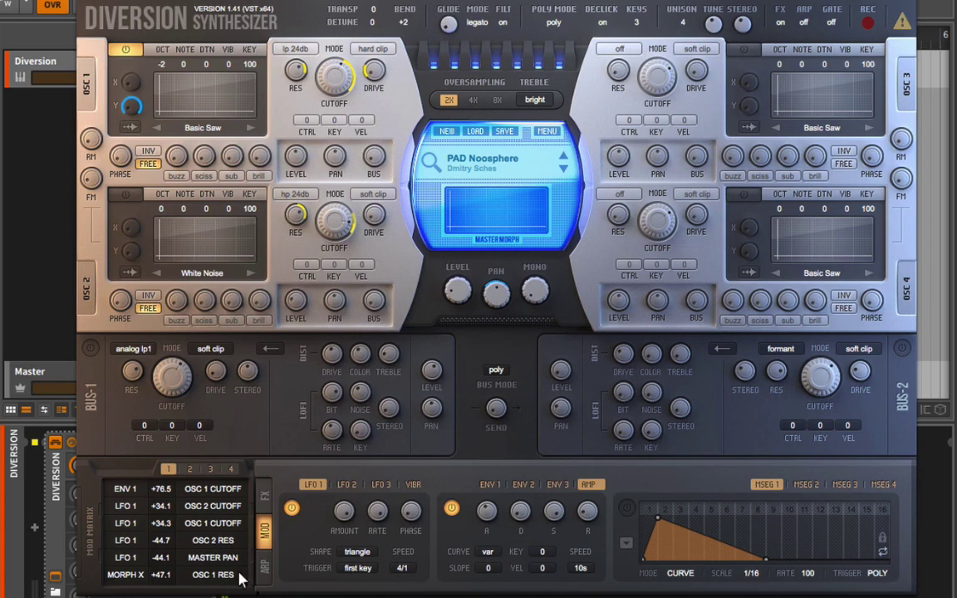
Set the modulation amount from LFO 1 to the master pan to +66.7 in the mod matrix
mouse_move(163, 557)
drag(163, 564, 183, 295)
mouse_move(501, 298)
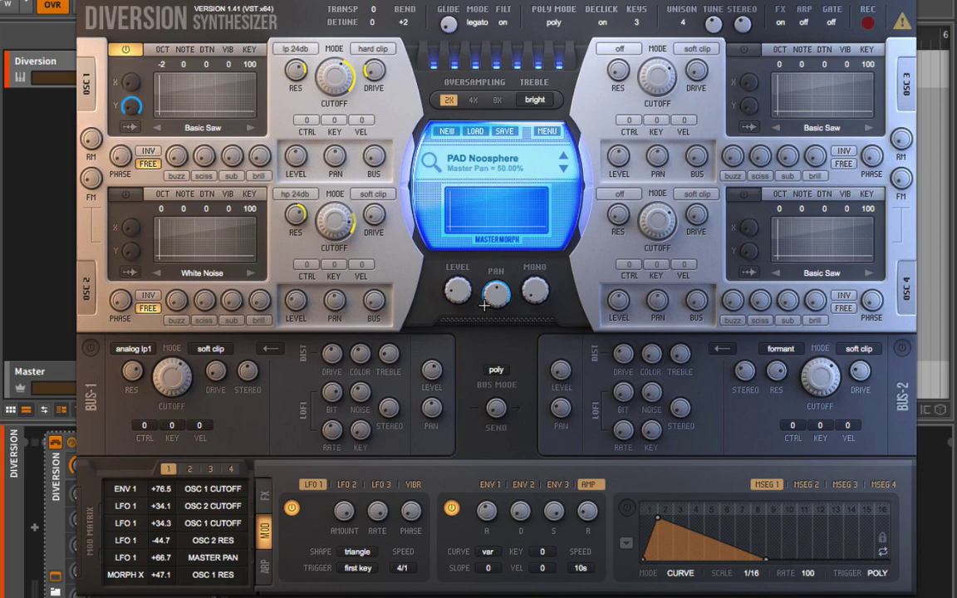
Set the master pan destination in the fifth mod matrix slot to Off
right_click(495, 297)
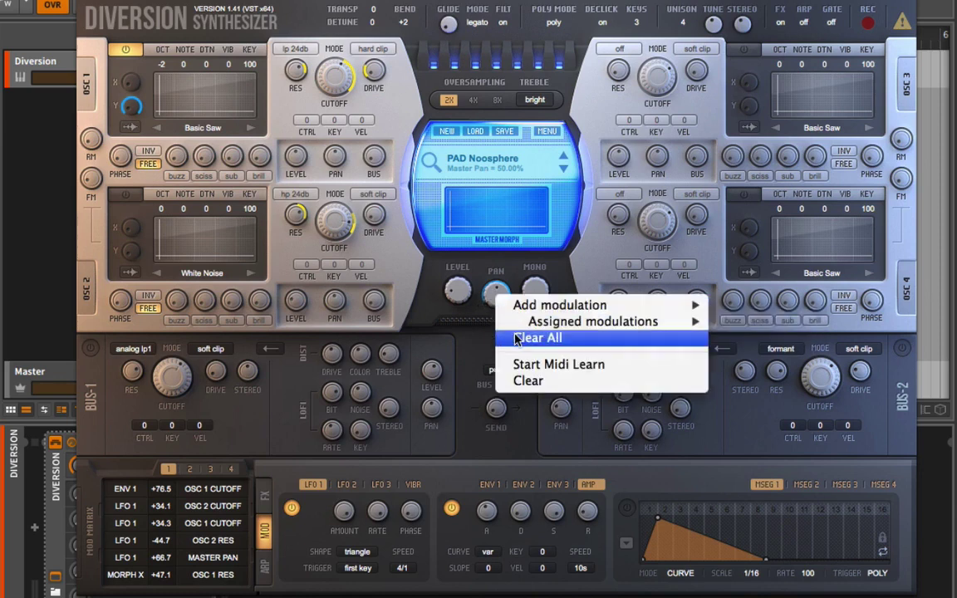
click(194, 556)
click(196, 560)
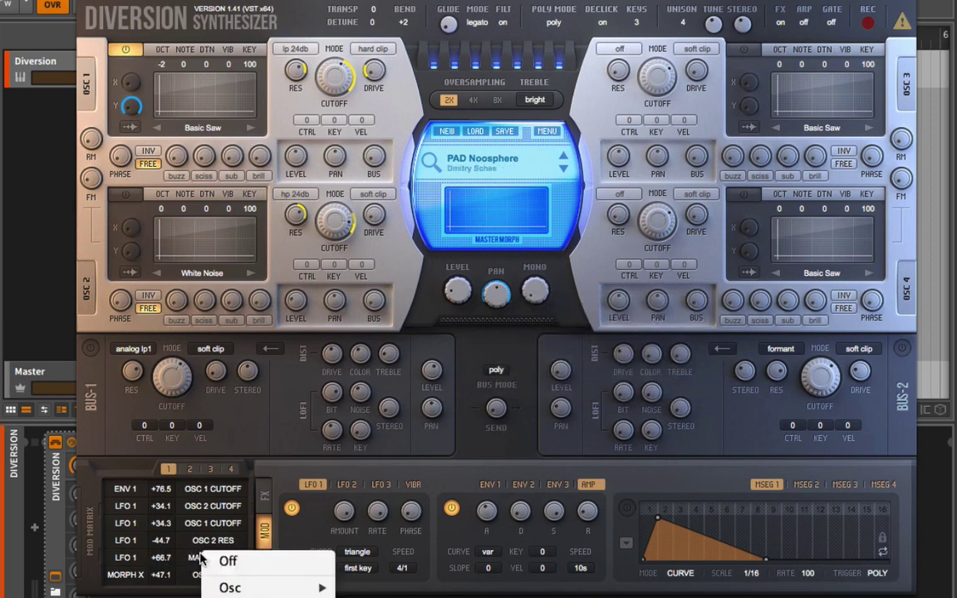
click(236, 565)
mouse_move(497, 287)
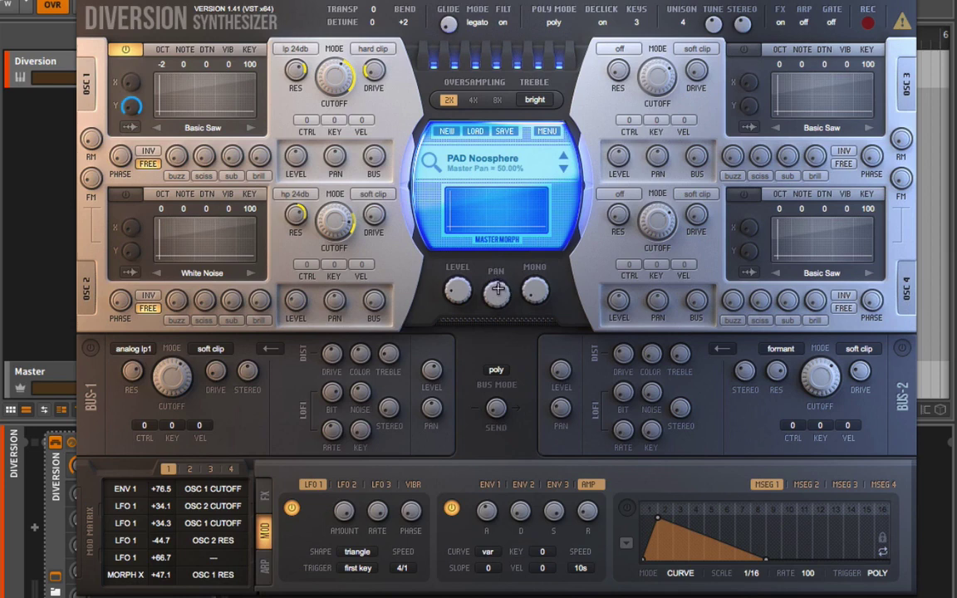
Set the fifth mod matrix slot's LFO 1 source to Off and its amount to +25.2
click(130, 558)
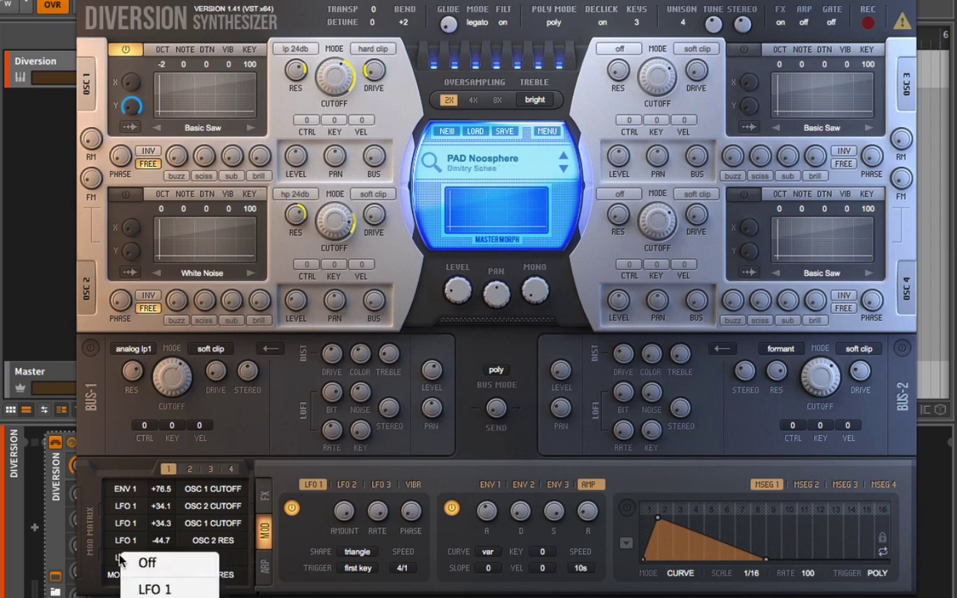
click(148, 553)
mouse_move(160, 563)
mouse_move(159, 557)
mouse_down()
mouse_move(163, 597)
mouse_move(161, 552)
mouse_up()
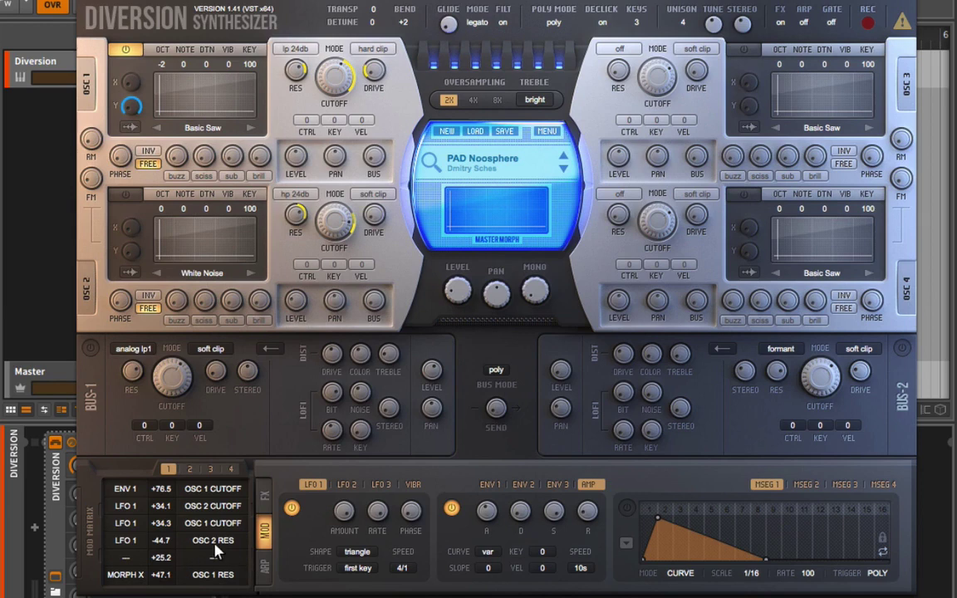
Clear all modulations from the Osc 2 filter resonance
right_click(295, 216)
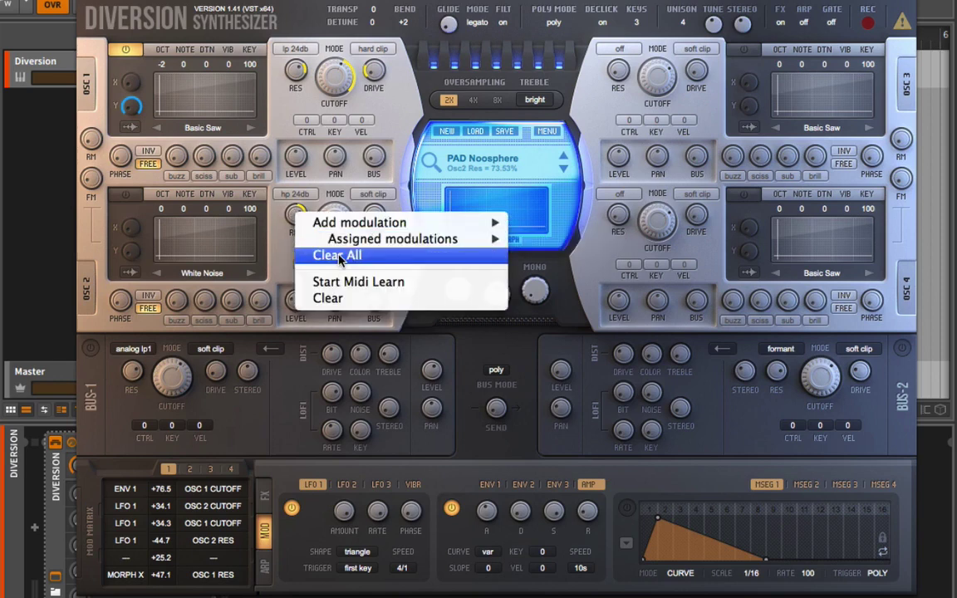
click(258, 218)
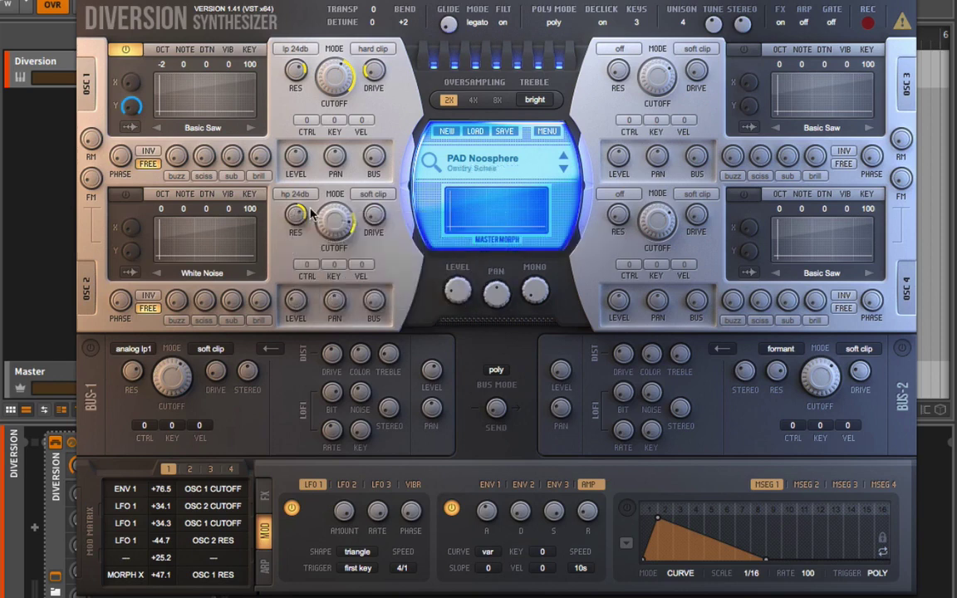
right_click(299, 218)
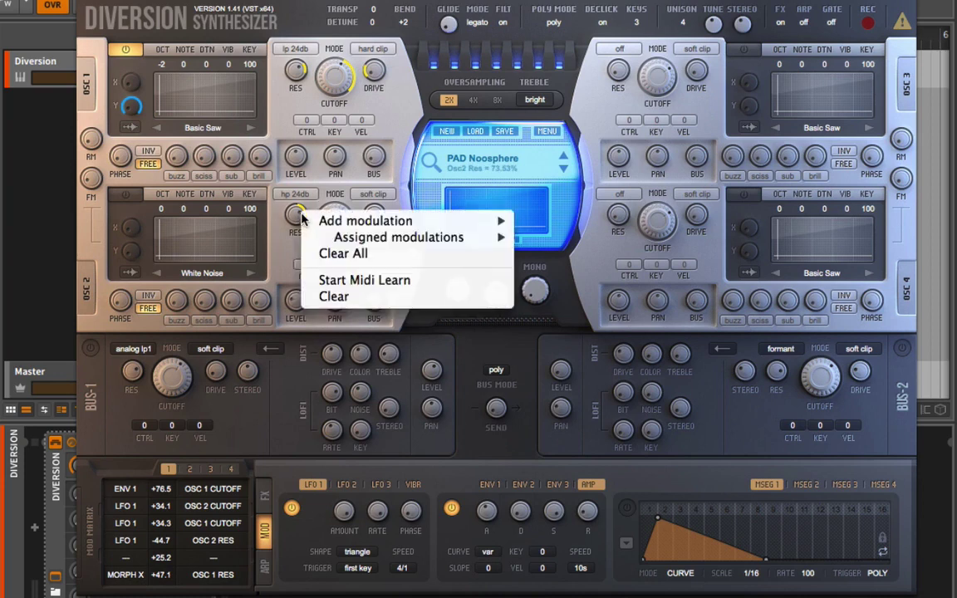
click(360, 255)
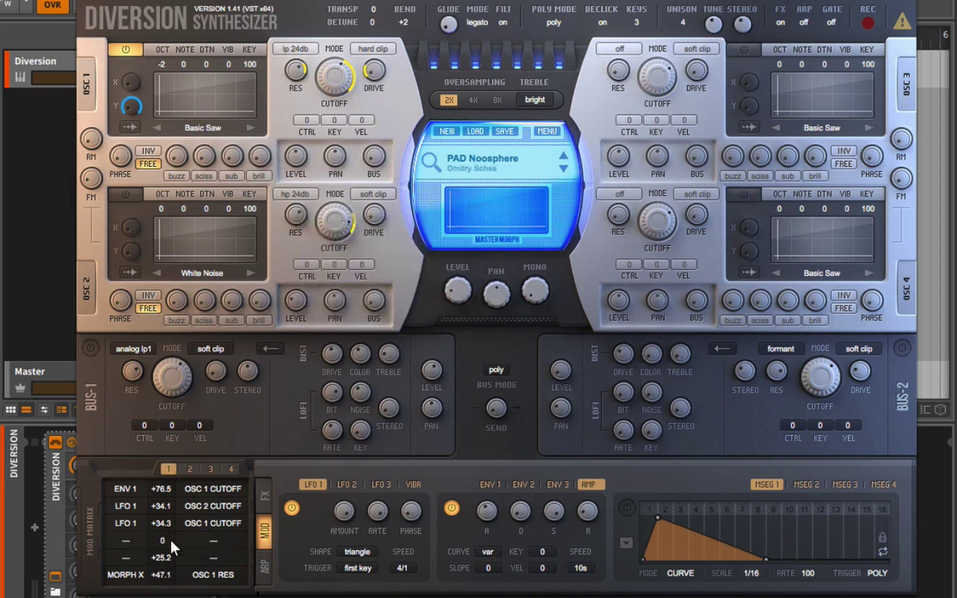
Check the modulation source assigned to the Osc 2 filter cutoff and clear all of that cutoff's modulations
mouse_move(341, 221)
right_click(333, 220)
mouse_move(465, 245)
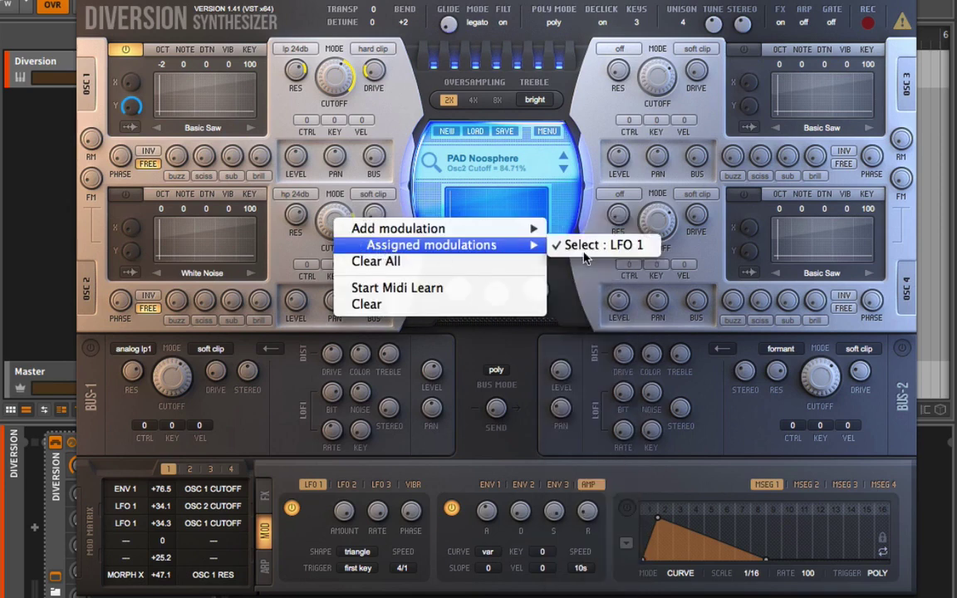
click(434, 264)
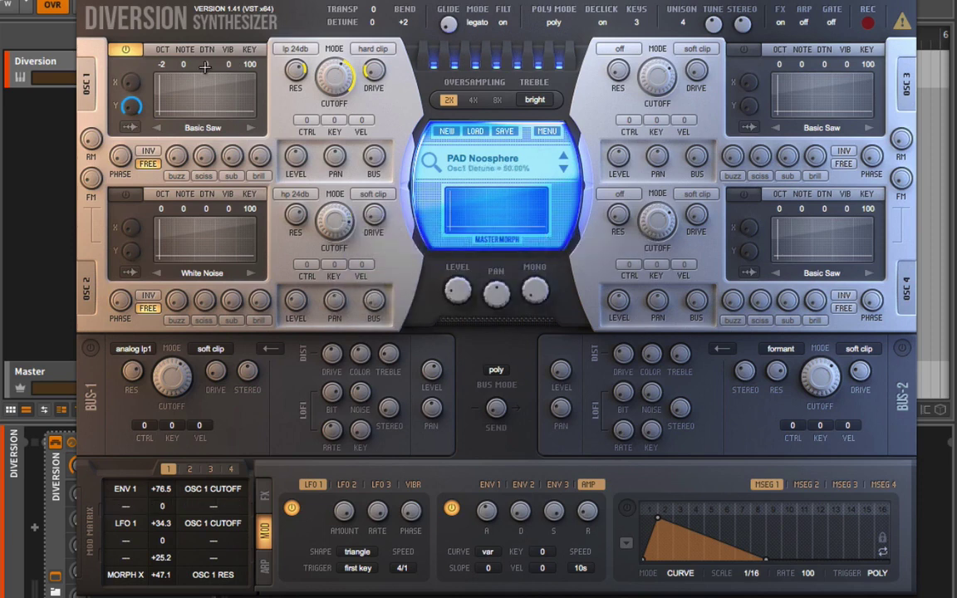
Lower the Osc 1 filter cutoff to about 30.59% and set its ENV 1 modulation amount to +77.3
drag(317, 71, 319, 102)
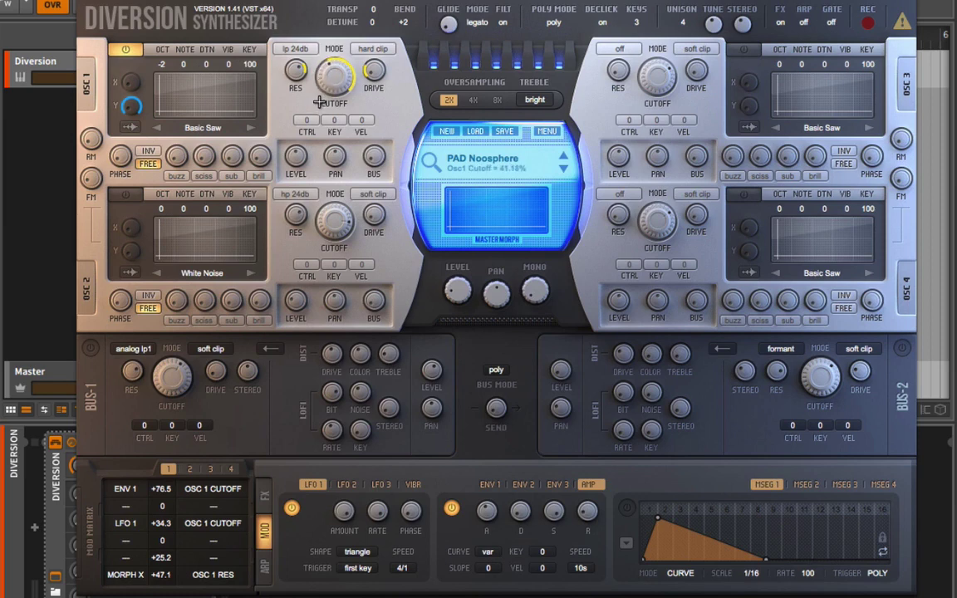
drag(336, 77, 329, 93)
drag(158, 491, 192, 487)
mouse_move(325, 95)
Select LFO 1 among the Osc 1 cutoff's assigned modulations and raise its mod matrix amount to +46.7
right_click(334, 77)
mouse_move(387, 86)
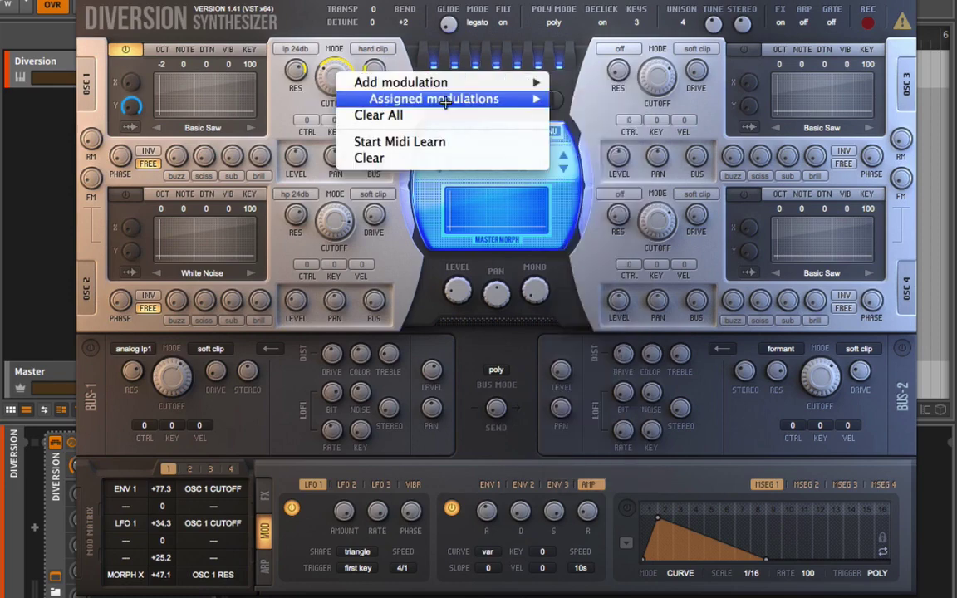
mouse_move(453, 93)
click(583, 115)
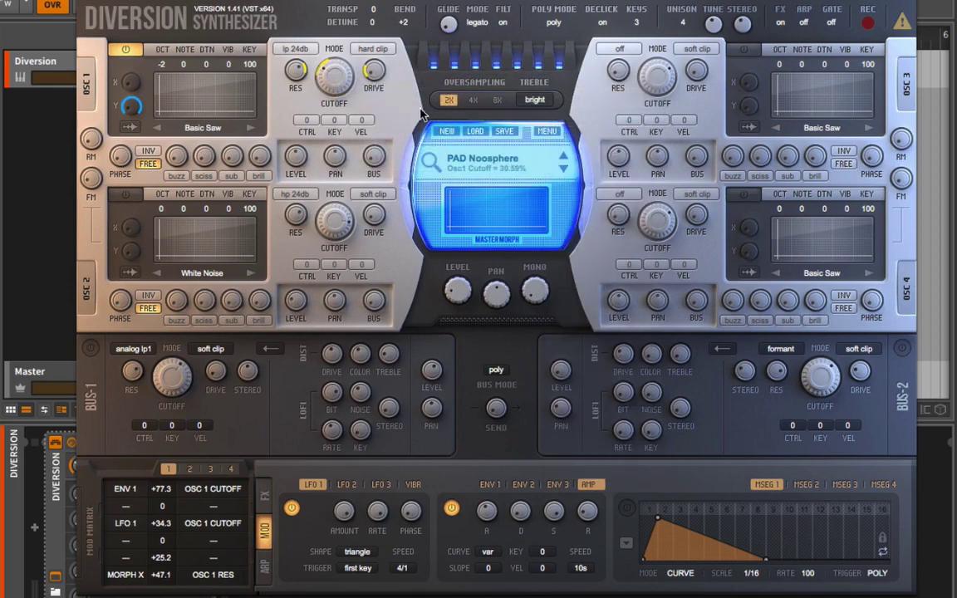
drag(168, 525, 170, 498)
Select Env 1 among the modulations assigned to the Osc 1 cutoff
right_click(344, 78)
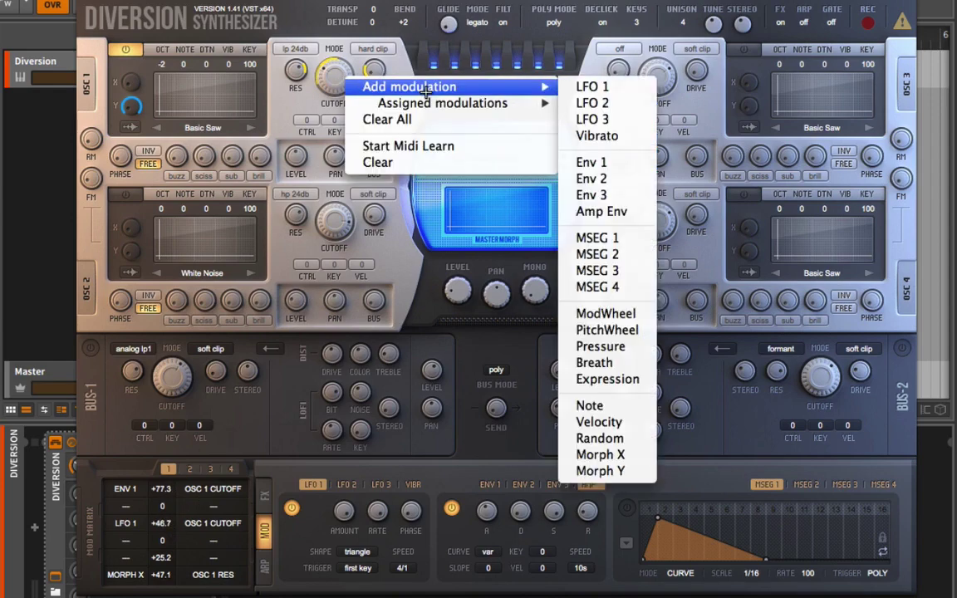
mouse_move(440, 103)
click(607, 103)
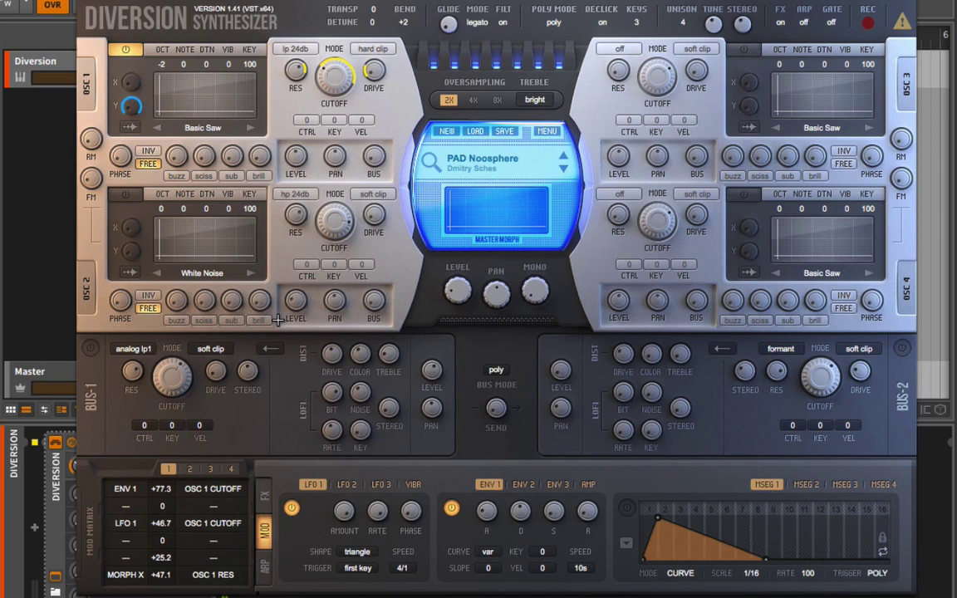
Clear all modulations from the Osc 1 filter cutoff
mouse_move(318, 74)
right_click(328, 91)
click(386, 131)
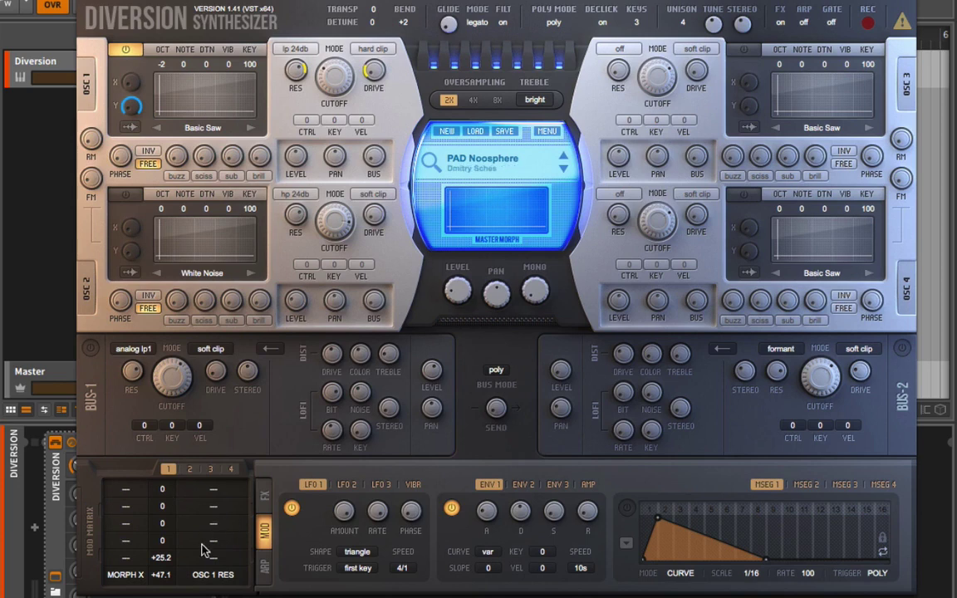
mouse_move(376, 79)
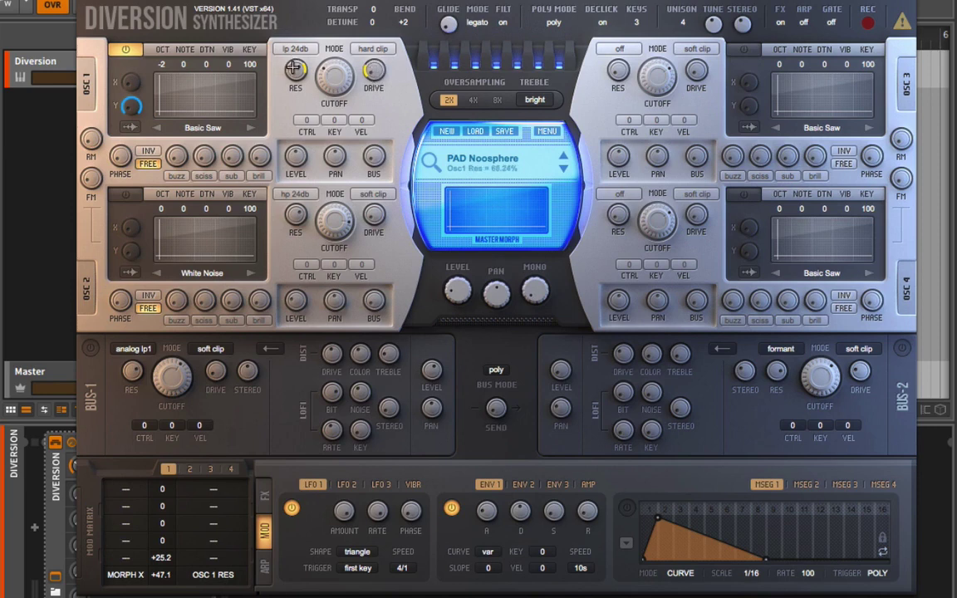
Inspect the second page of the mod matrix and try the master morph pad, returning its point to the lower-left corner
click(190, 470)
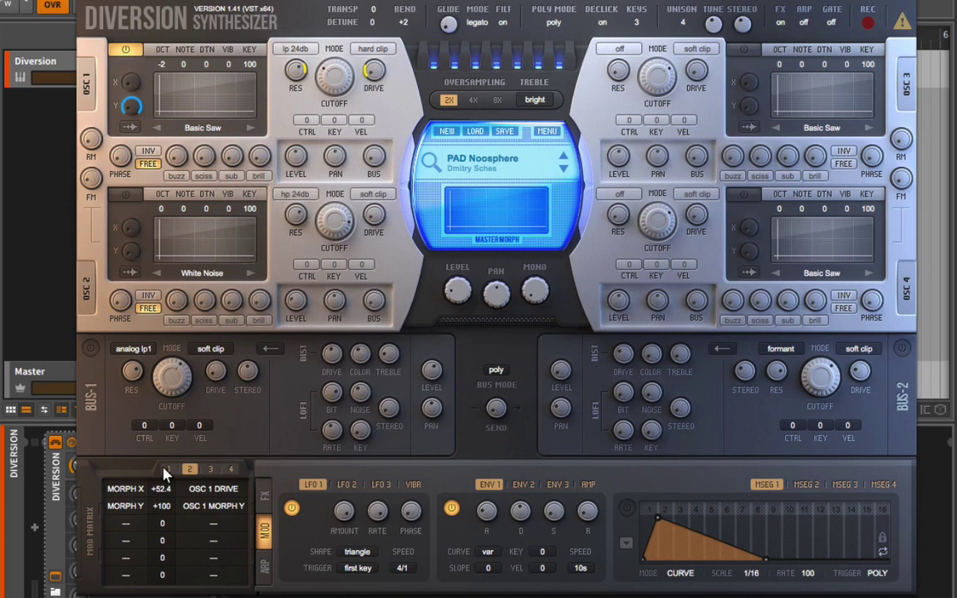
click(166, 470)
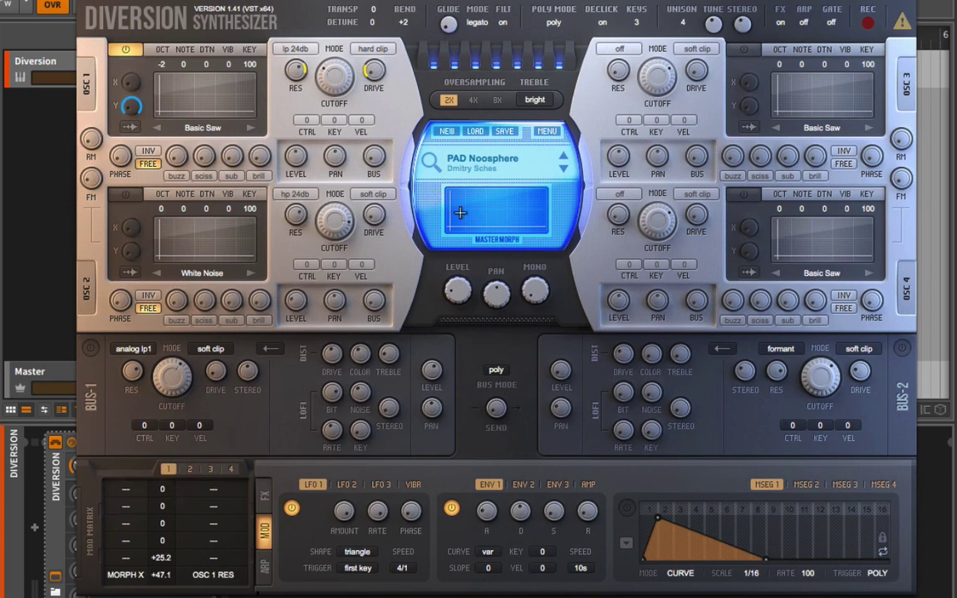
drag(460, 213, 482, 209)
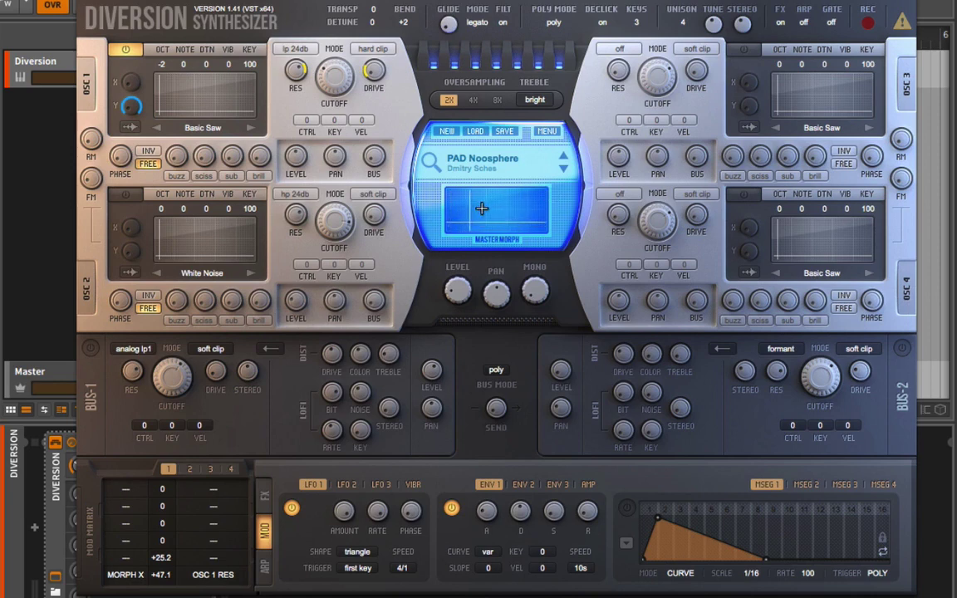
right_click(466, 211)
click(451, 220)
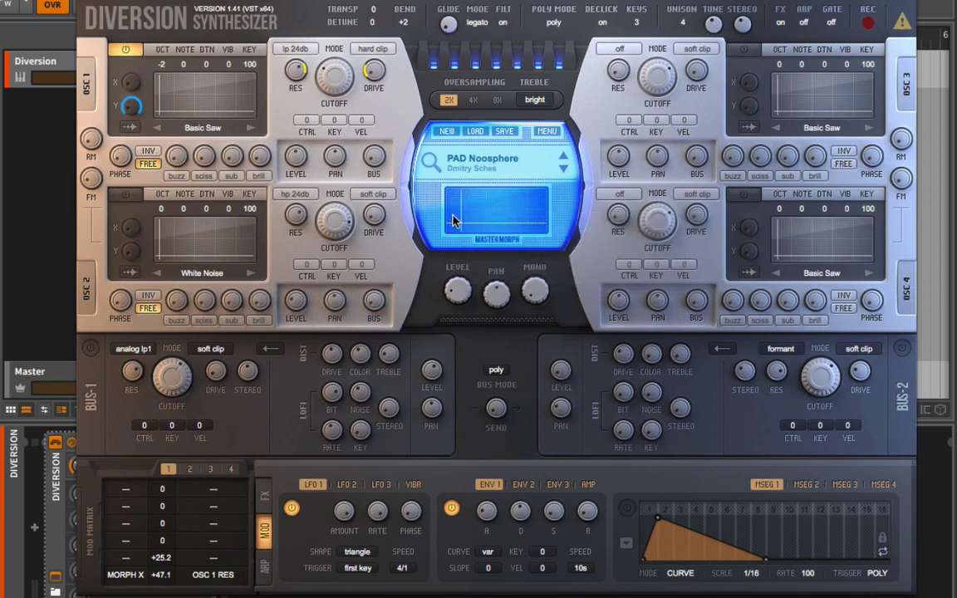
right_click(475, 211)
click(458, 217)
drag(495, 220, 444, 235)
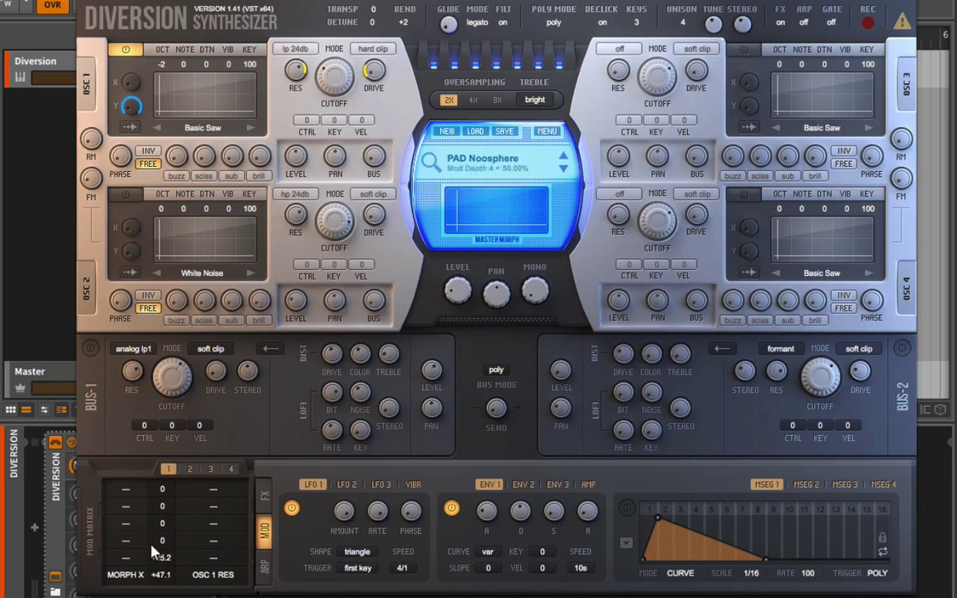
Clear all modulations from the Osc 1 filter drive and resonance
right_click(365, 70)
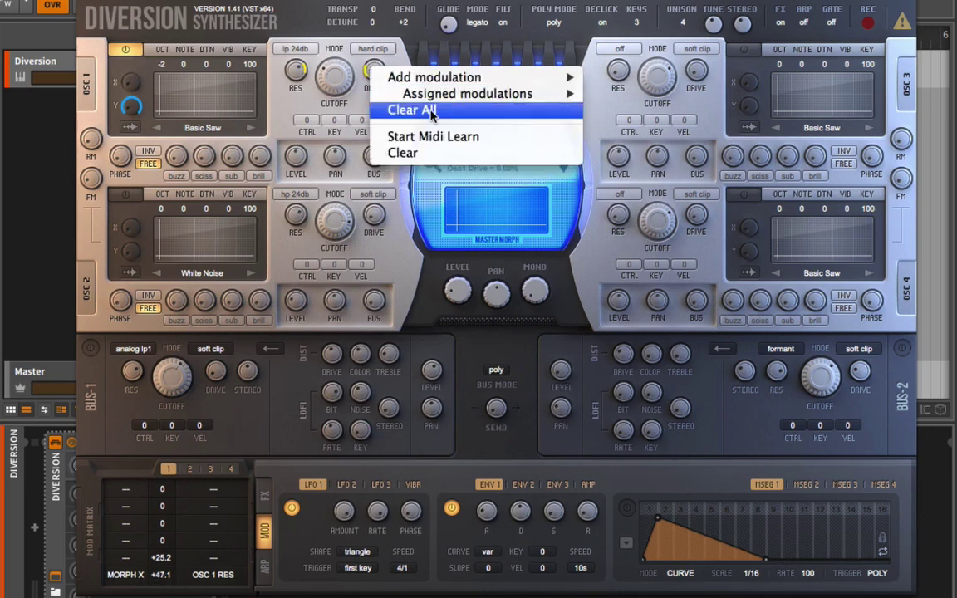
click(390, 111)
right_click(297, 73)
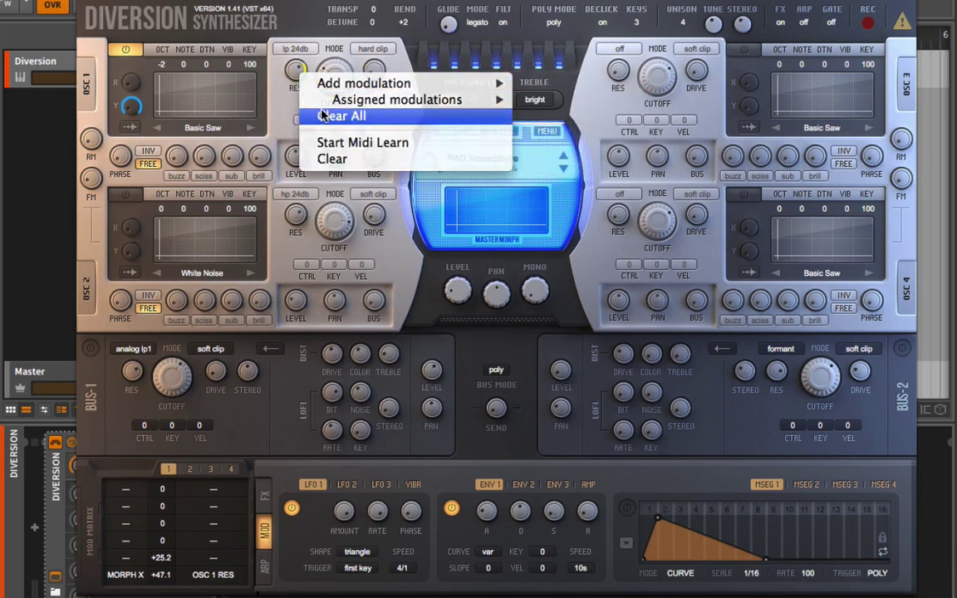
click(318, 118)
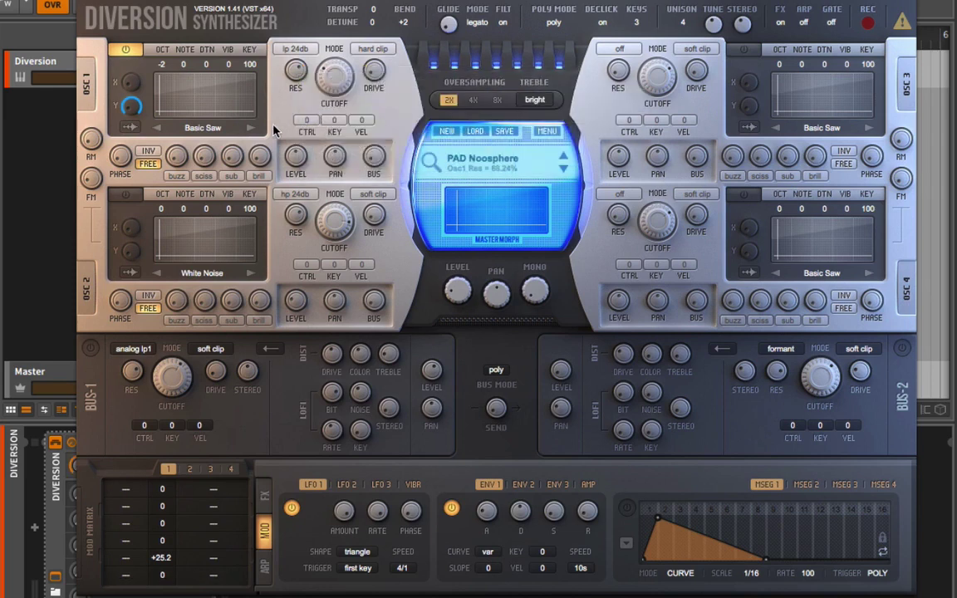
Show the second mod matrix page, vary the master morph position, and clear all modulations from Osc 1 Morph Y
click(188, 468)
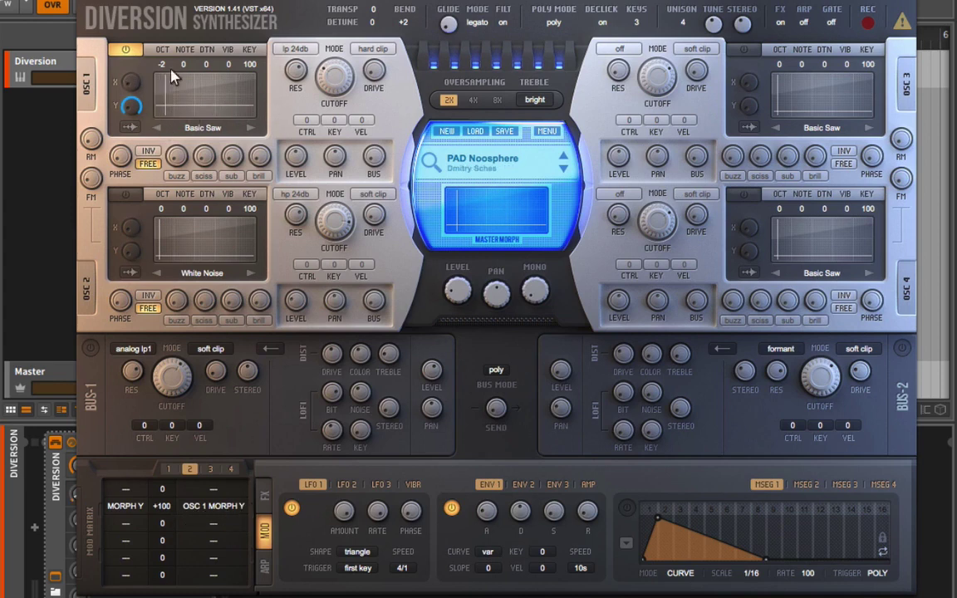
drag(171, 69, 186, 83)
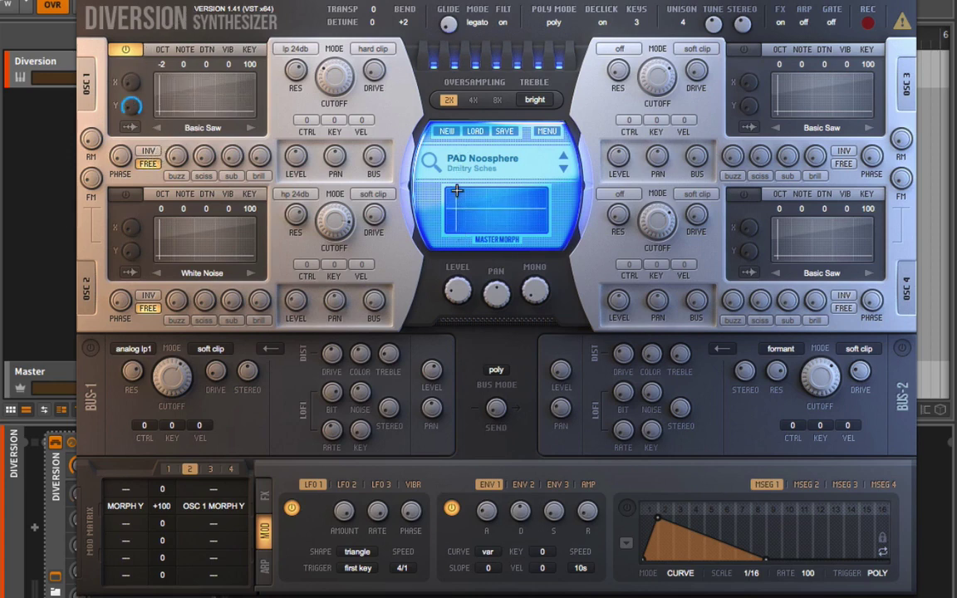
drag(456, 190, 474, 228)
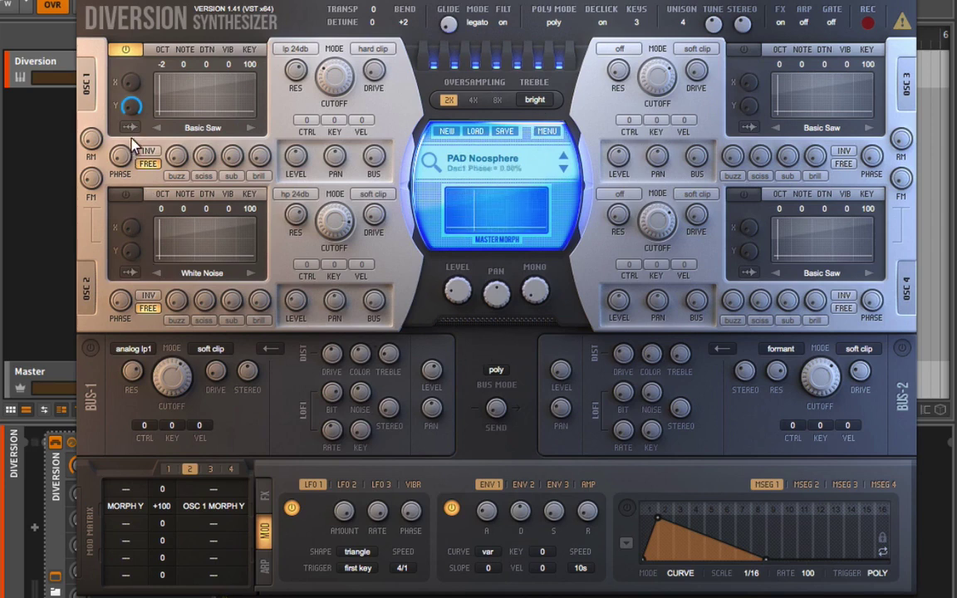
right_click(128, 101)
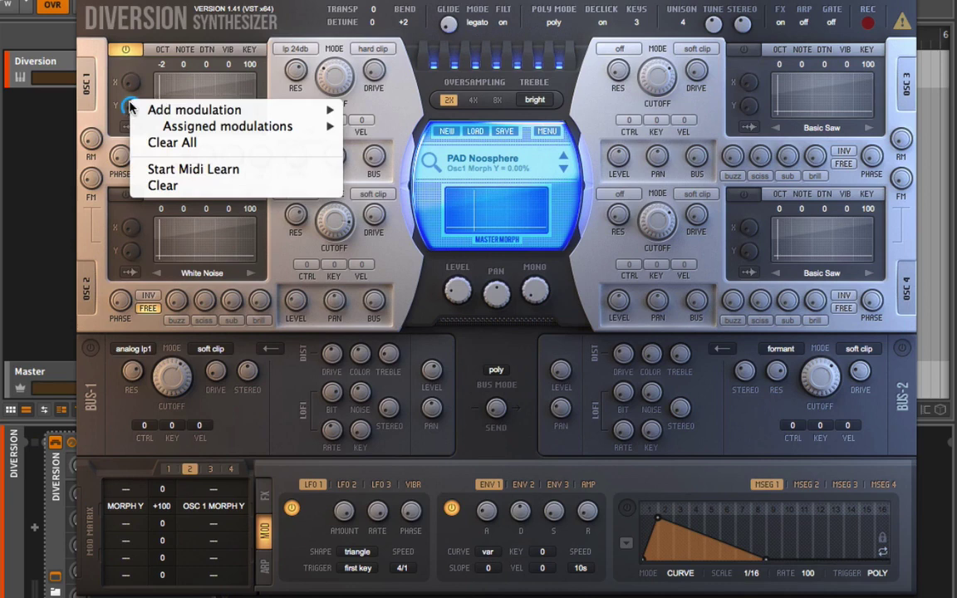
click(223, 153)
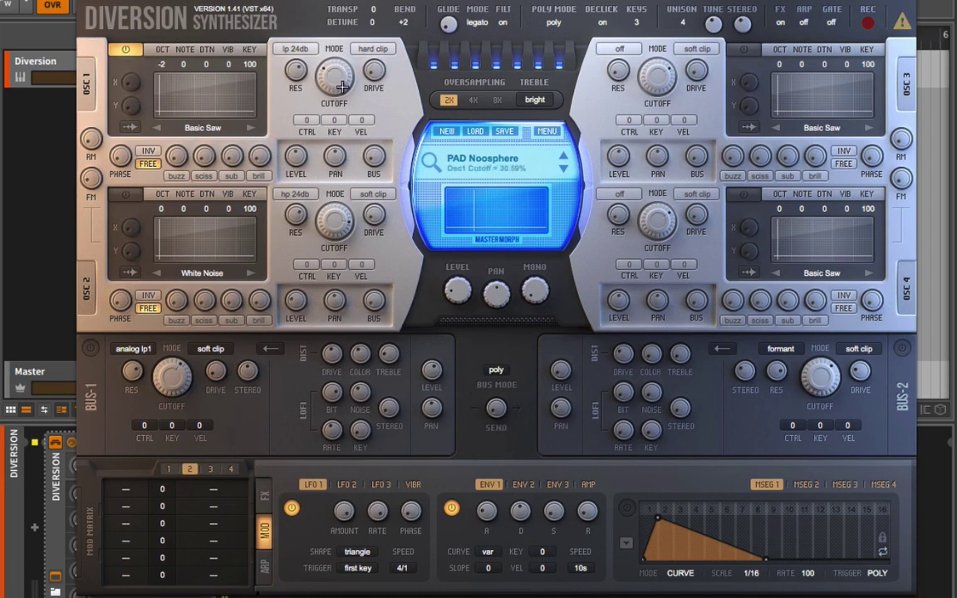
Sweep the Osc 1 filter cutoff and switch off both LFO 1 and ENV 1
drag(336, 95, 348, 47)
click(292, 509)
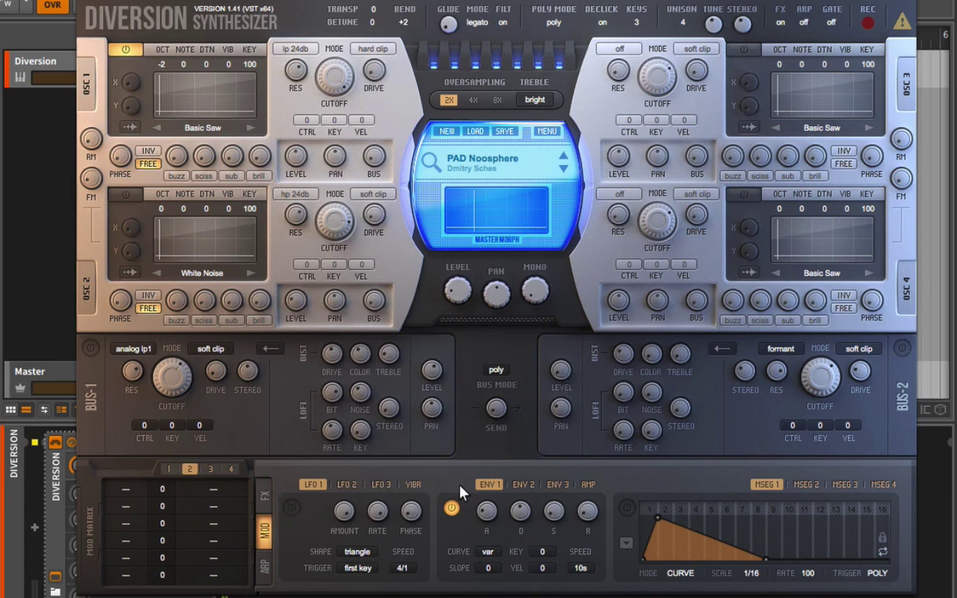
click(451, 508)
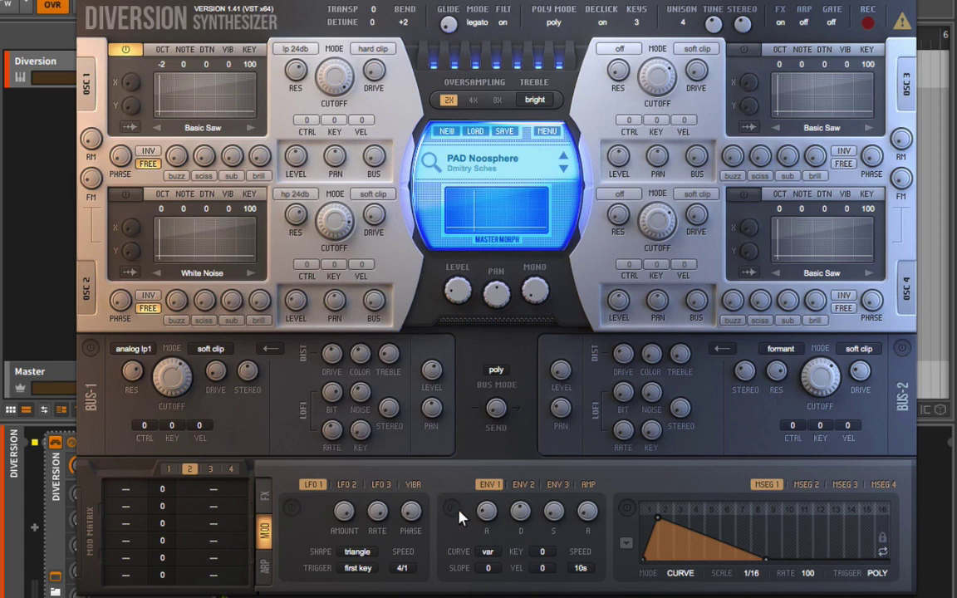
Shorten the attack of the amp envelope and raise its decay
click(586, 484)
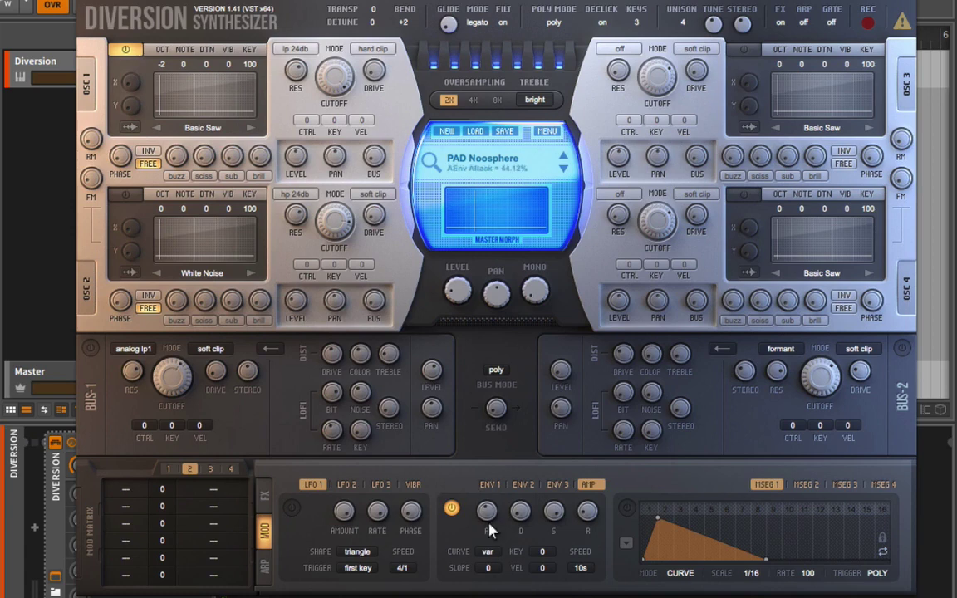
drag(486, 510, 481, 597)
drag(523, 517, 576, 336)
Set the Osc 1 octave to 0 and the unison voice count to 1
drag(164, 64, 175, 43)
mouse_move(746, 29)
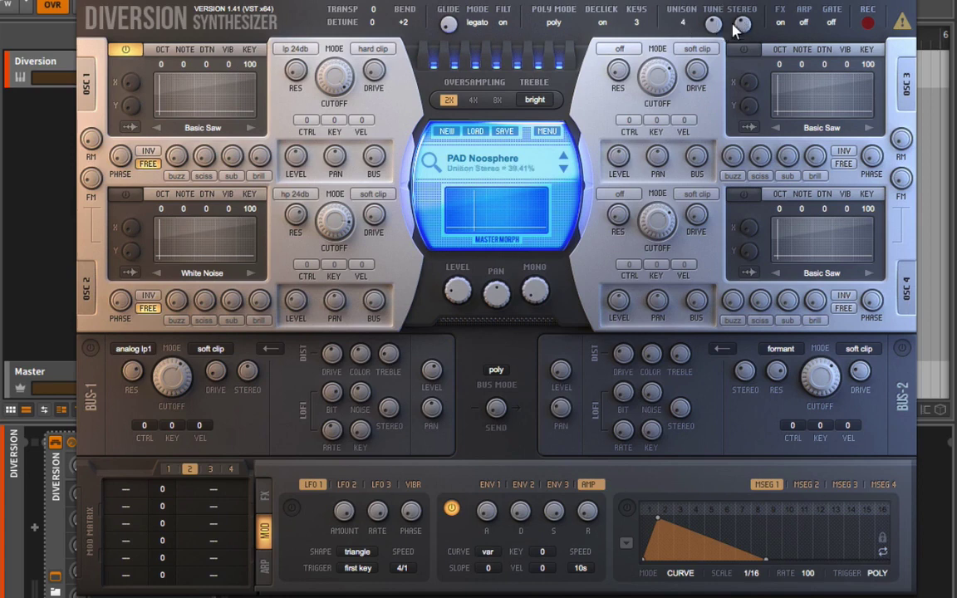
click(683, 25)
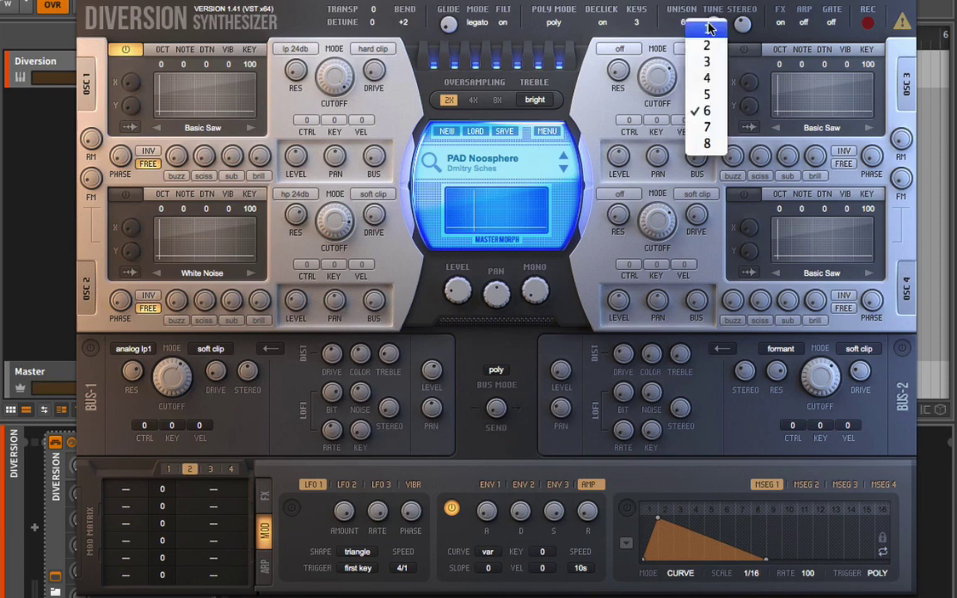
click(708, 29)
mouse_move(713, 32)
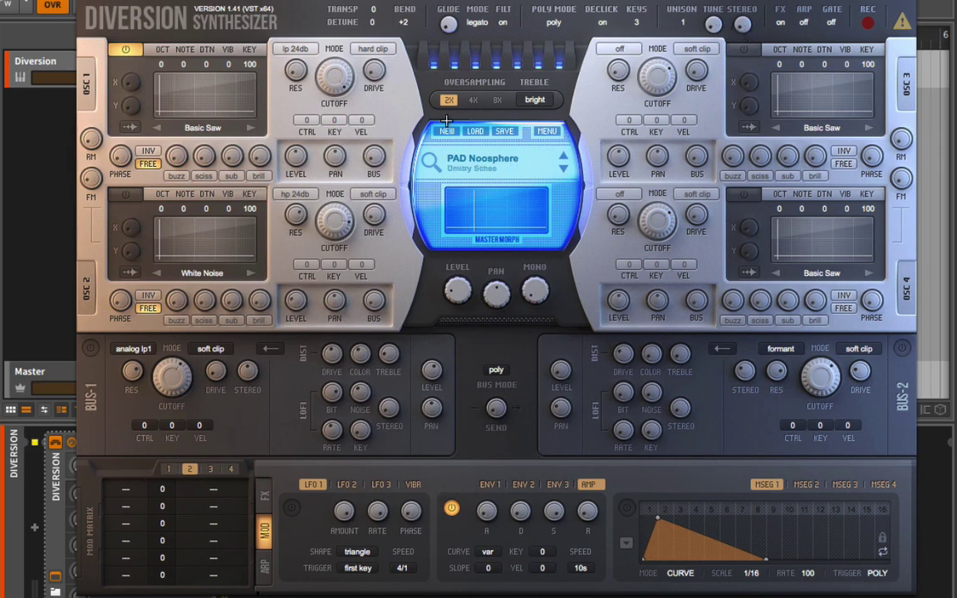
Adjust the master level to about 34.71% and start a new patch with the default factory settings
mouse_move(458, 279)
drag(460, 276, 462, 267)
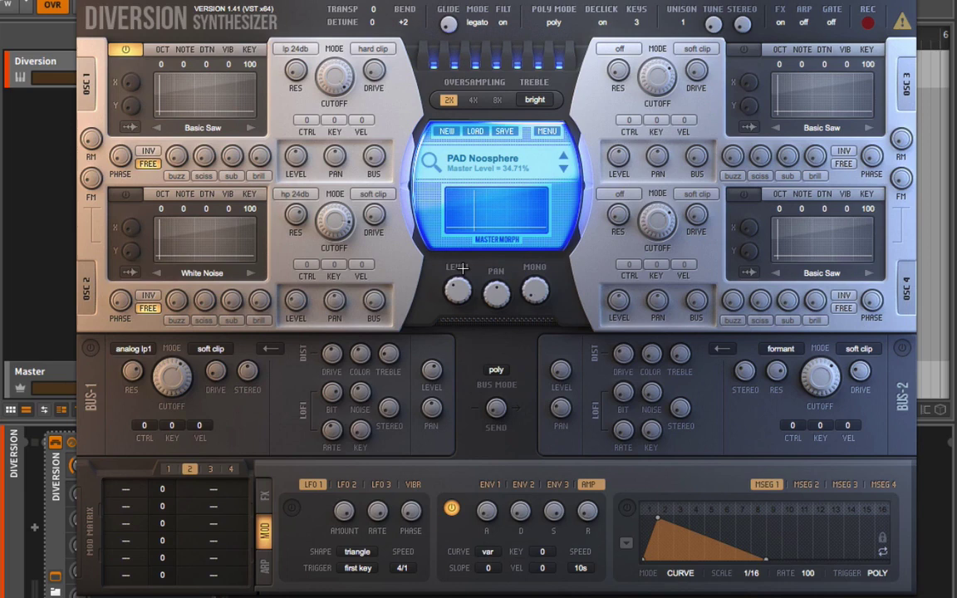
click(448, 131)
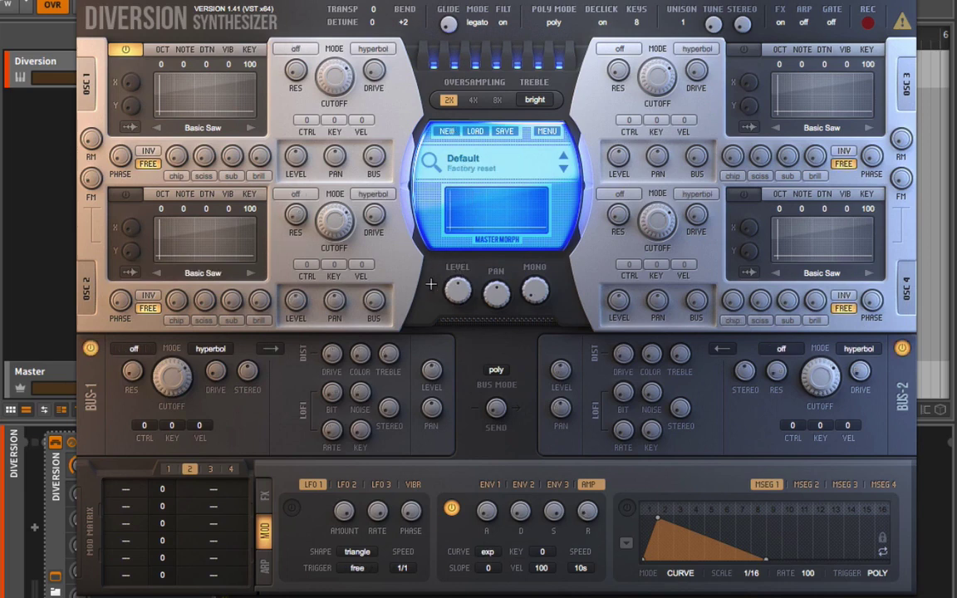